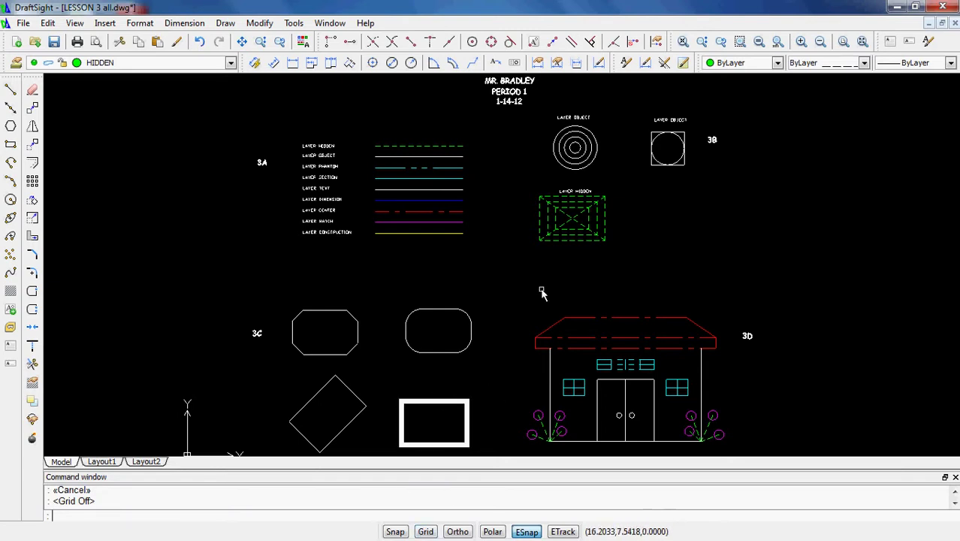
# Pan to the layer samples and switch on the grid dots (F7) and grid Snap
pyautogui.scroll(3, 584, 197)
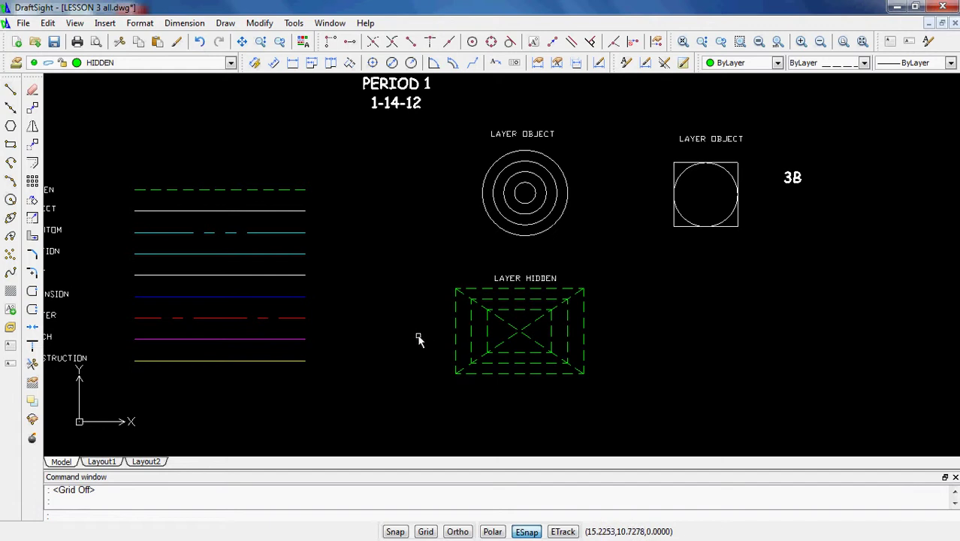
pyautogui.moveTo(419, 338); pyautogui.dragTo(453, 263, button='middle')
pyautogui.press('F7')
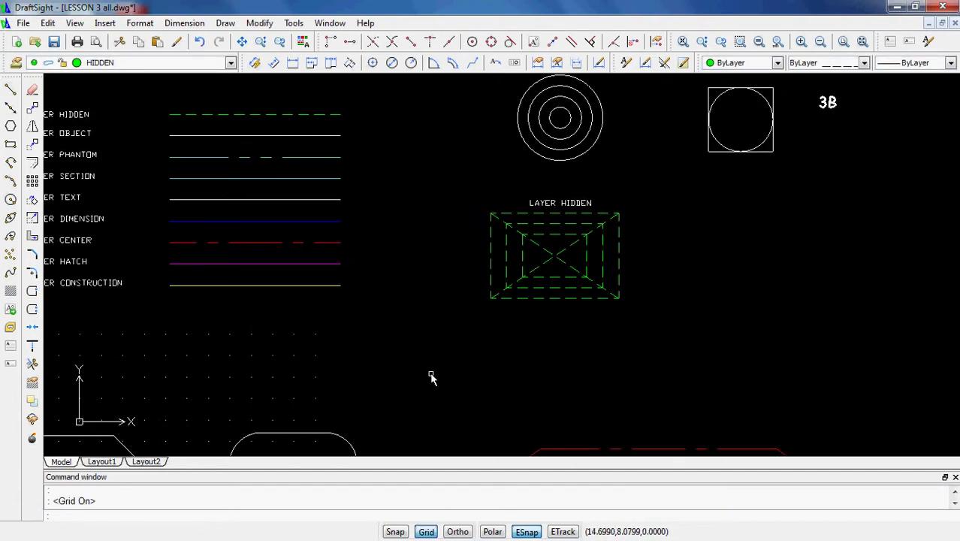
pyautogui.moveTo(431, 376); pyautogui.dragTo(531, 279, button='middle')
pyautogui.scroll(-3, 478, 299)
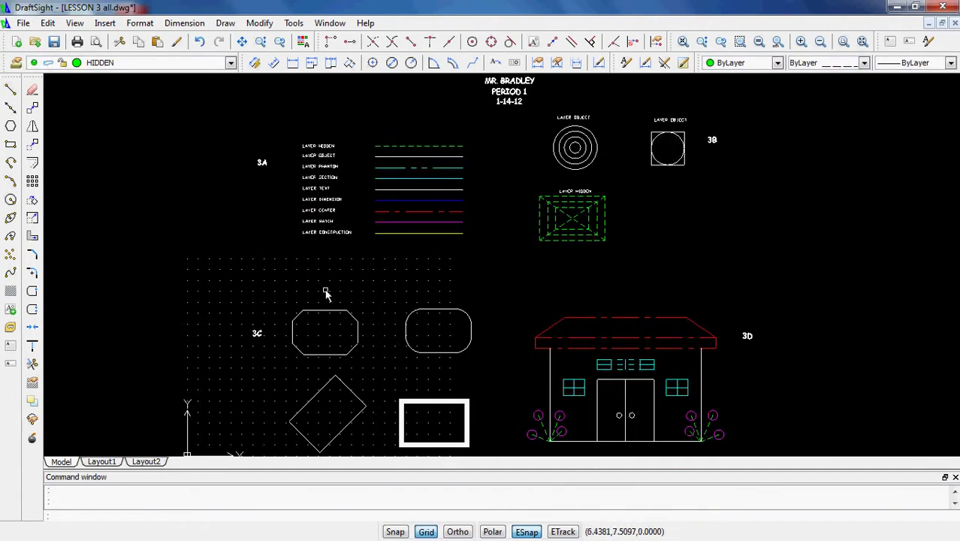
pyautogui.click(399, 532)
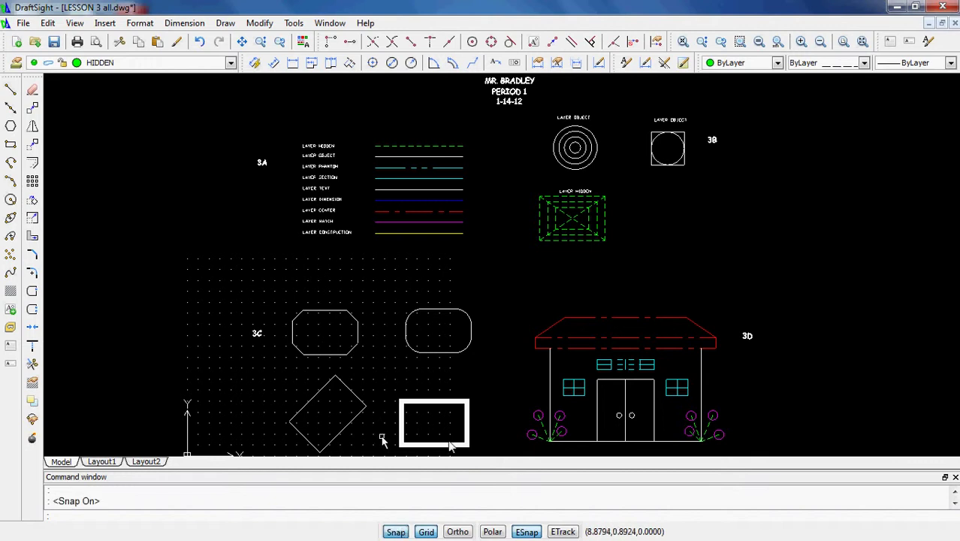
pyautogui.click(11, 89)
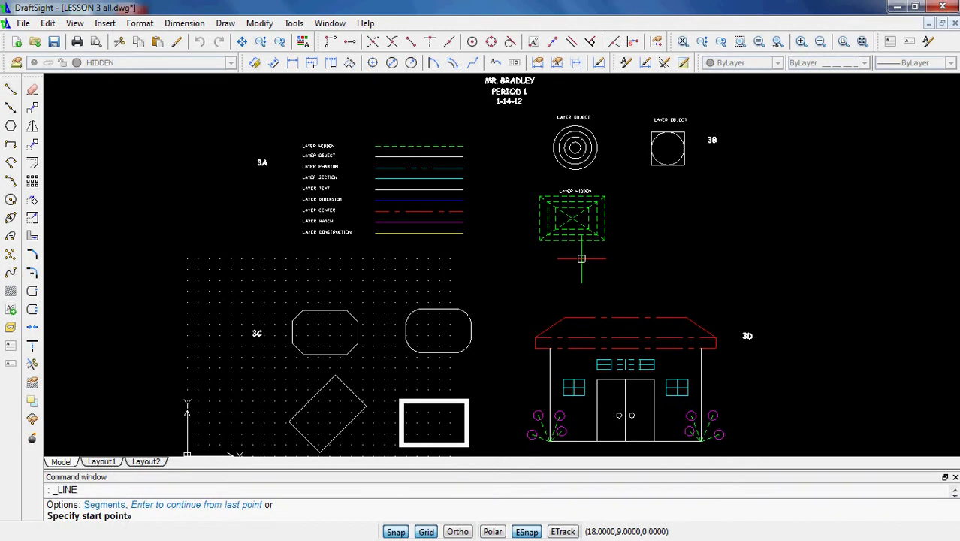
# Run LIMITS with lower left corner 0,0 and upper right corner 50,50
pyautogui.press('Escape')
pyautogui.press('Escape')
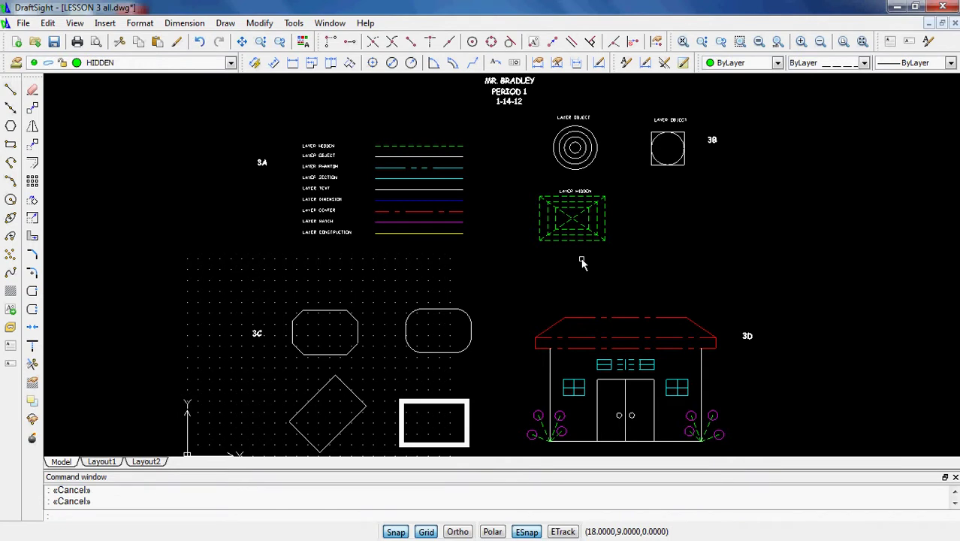
pyautogui.write('limits')
pyautogui.press('Return')
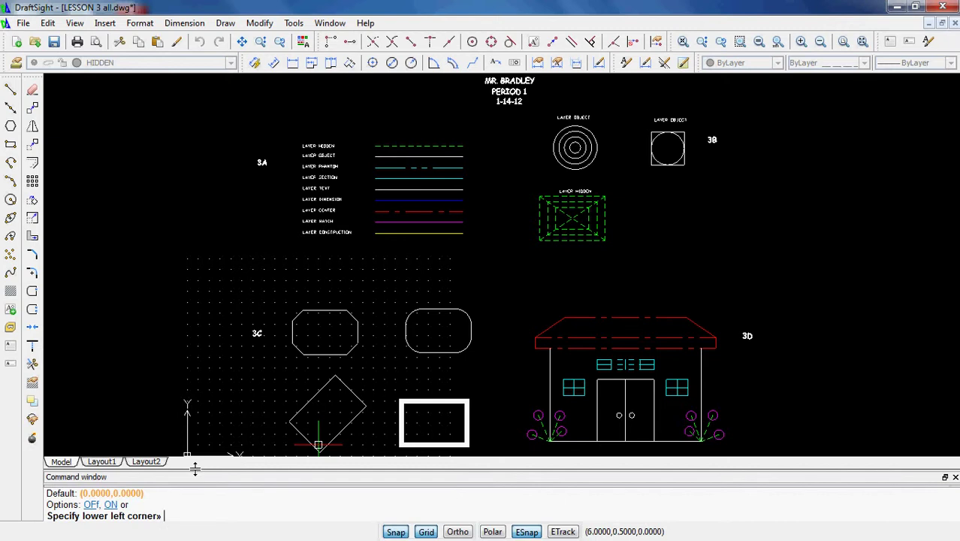
pyautogui.write('0,0')
pyautogui.press('Return')
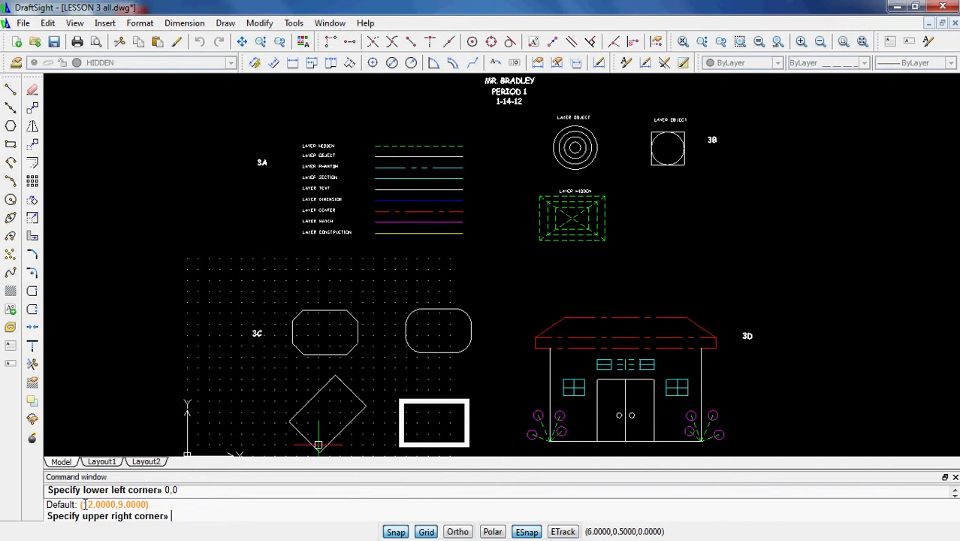
pyautogui.moveTo(225, 422); pyautogui.dragTo(238, 351, button='middle')
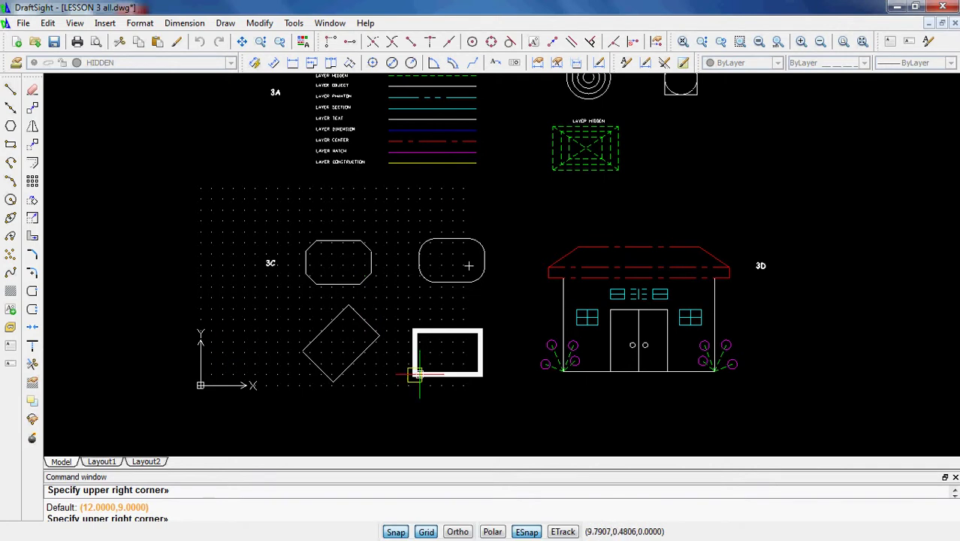
pyautogui.scroll(-2, 498, 261)
pyautogui.moveTo(498, 262); pyautogui.dragTo(450, 317, button='middle')
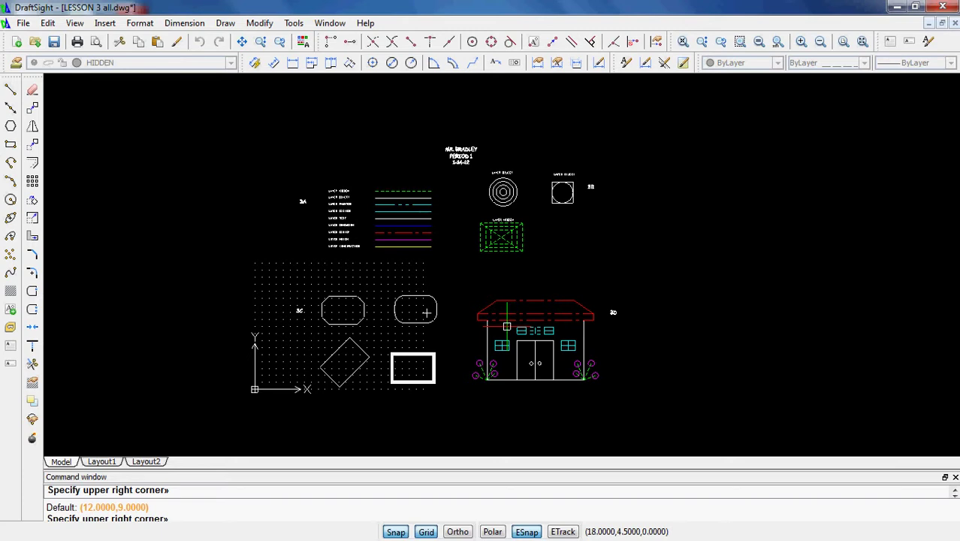
pyautogui.write('50')
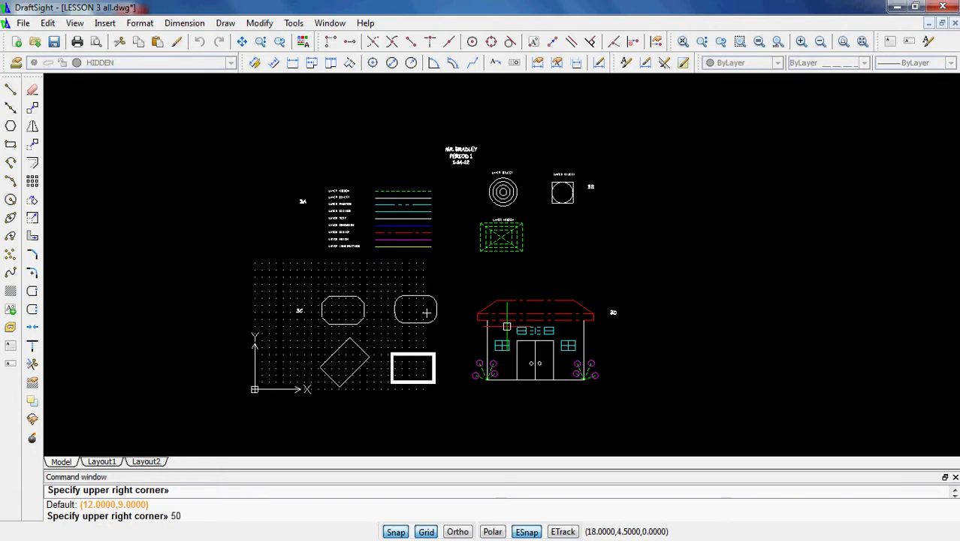
pyautogui.write(',50')
pyautogui.press('Return')
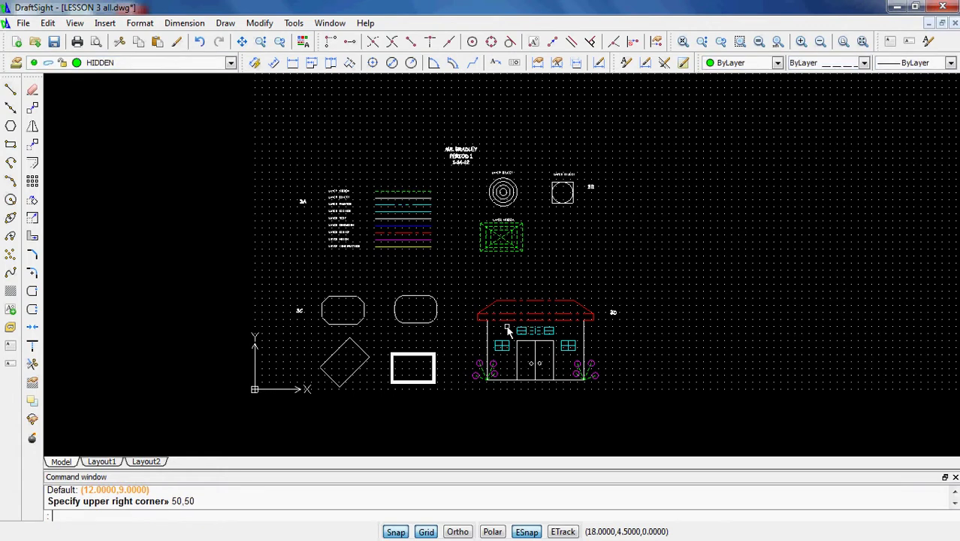
# Rerun LIMITS and change the upper right corner to 30,30
pyautogui.scroll(-3, 562, 269)
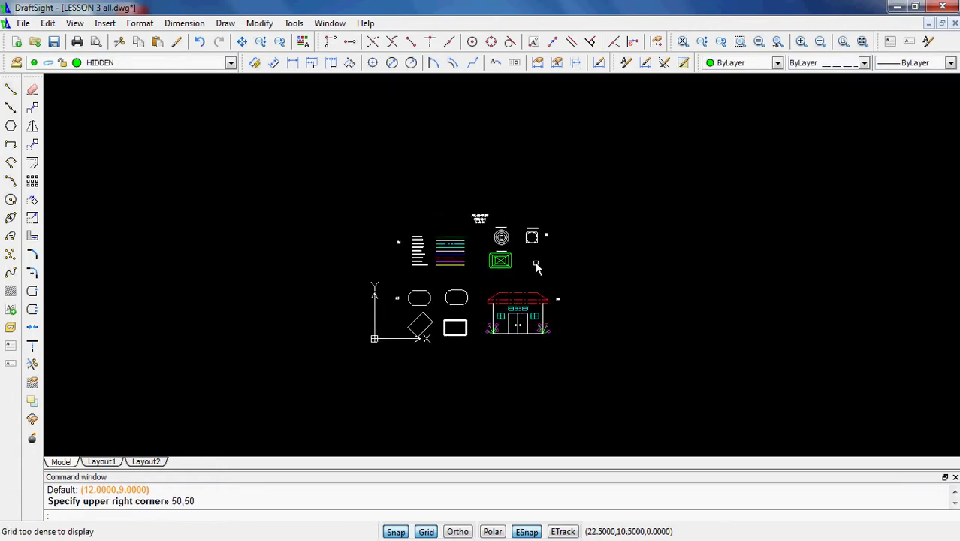
pyautogui.scroll(2, 538, 261)
pyautogui.scroll(4, 538, 263)
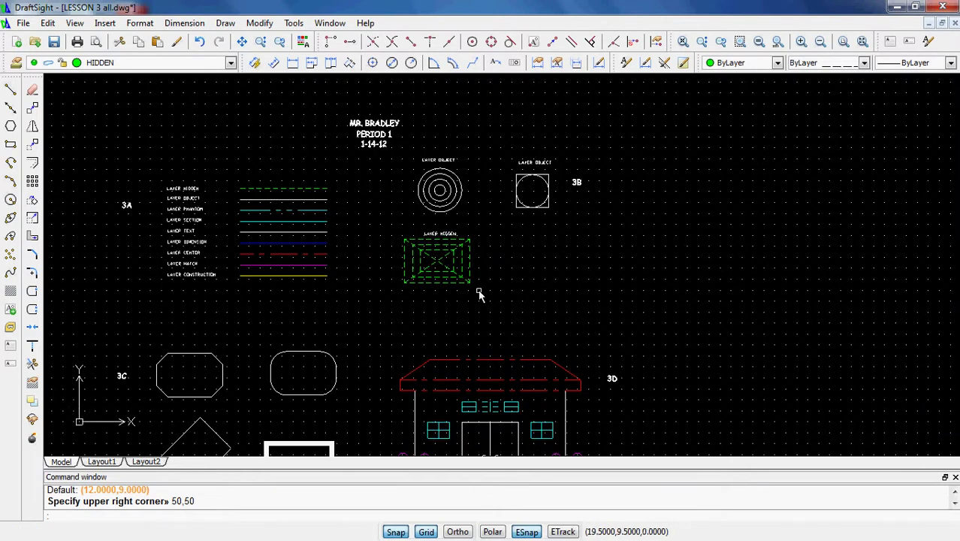
pyautogui.scroll(3, 501, 259)
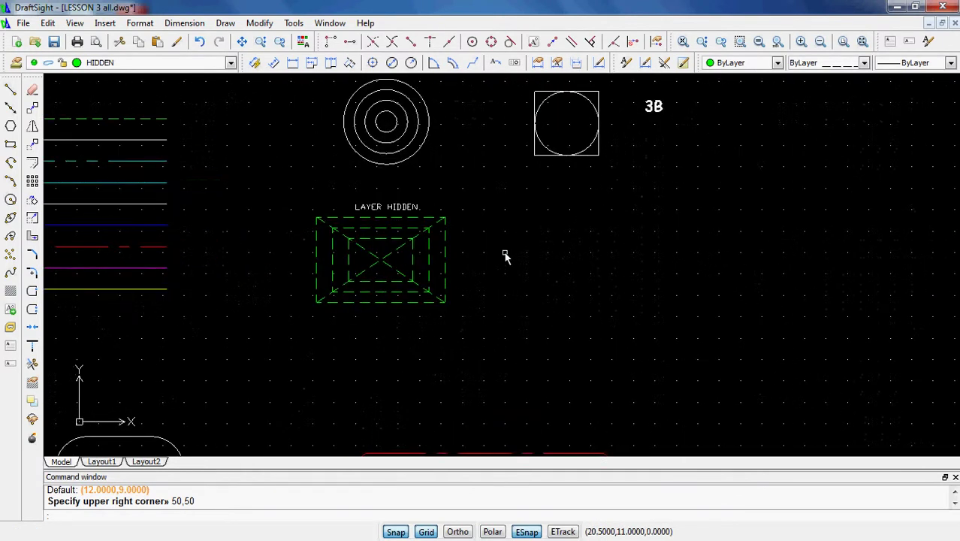
pyautogui.scroll(-5, 500, 266)
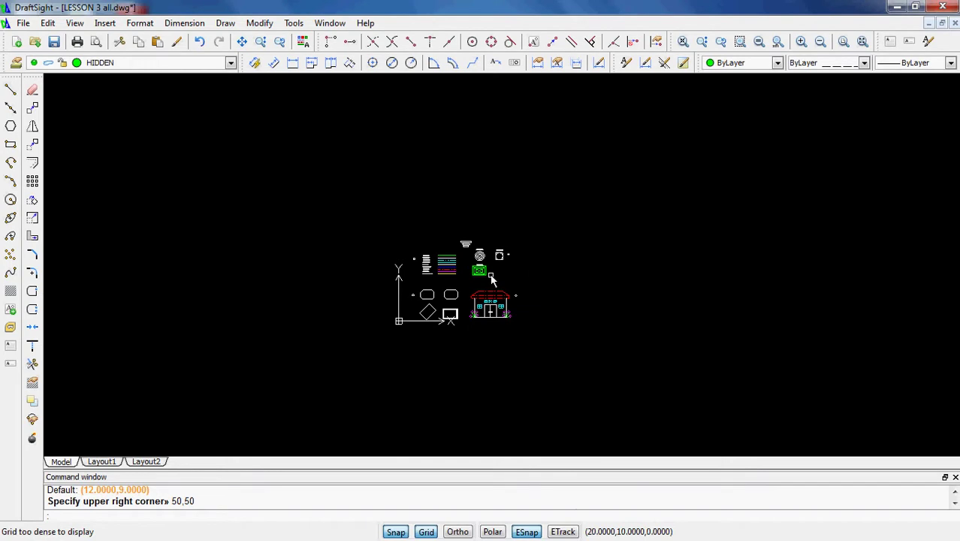
pyautogui.scroll(6, 492, 278)
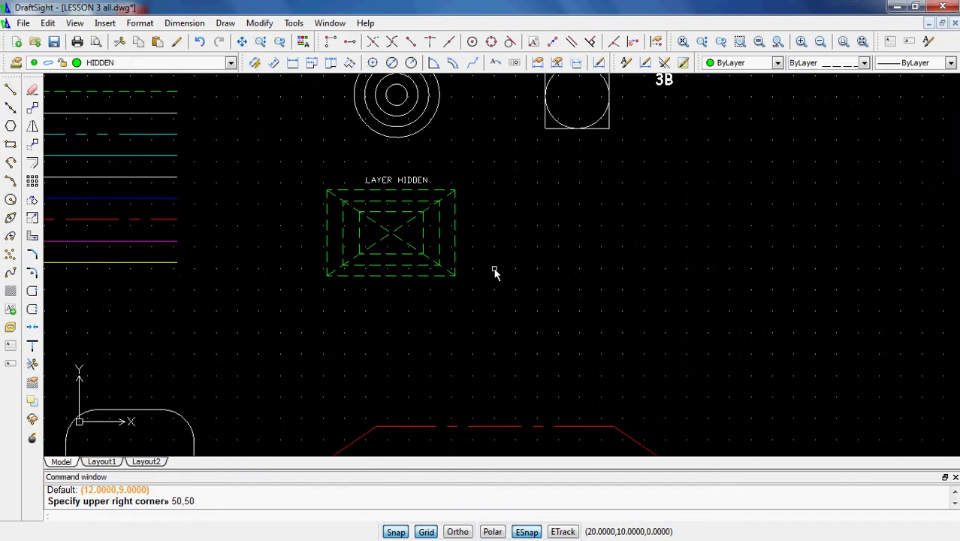
pyautogui.scroll(-5, 494, 272)
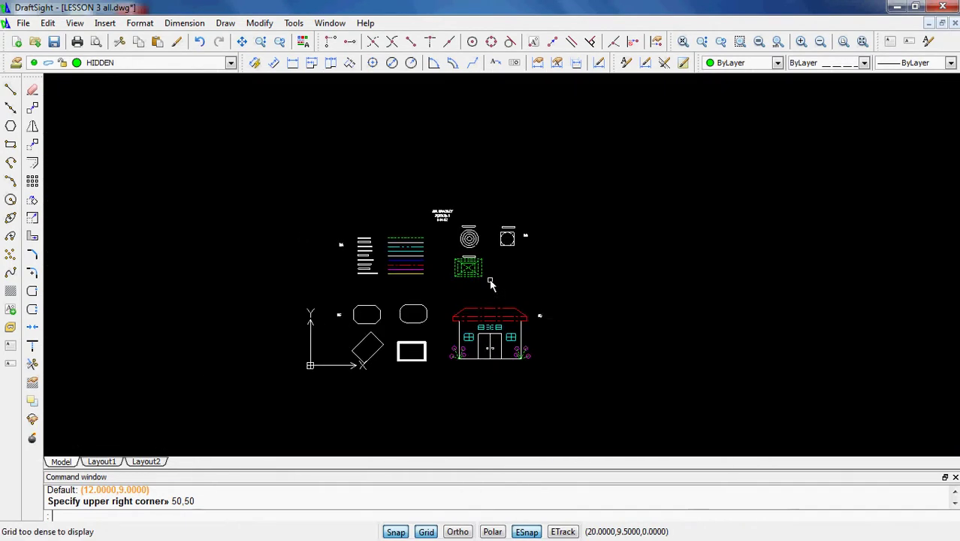
pyautogui.scroll(6, 490, 284)
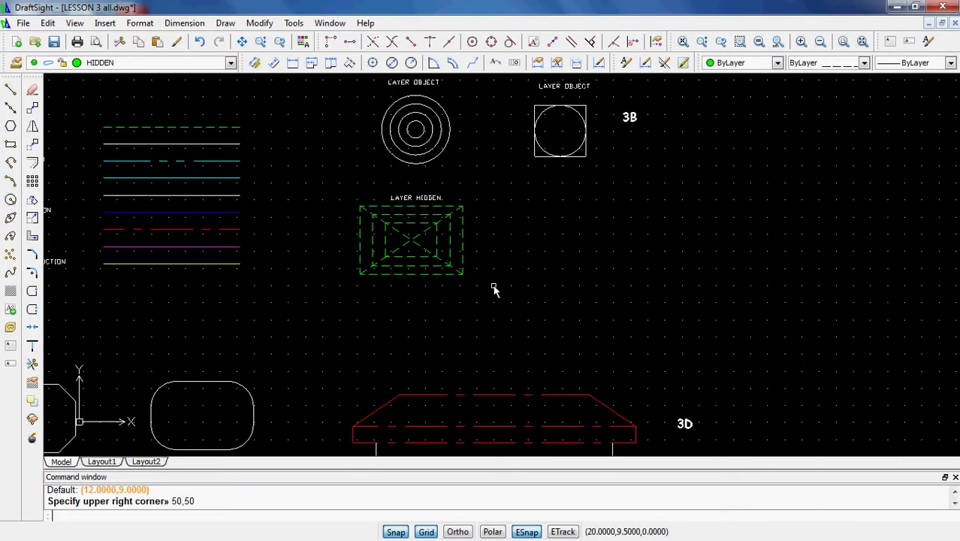
pyautogui.press('Return')
pyautogui.press('Return')
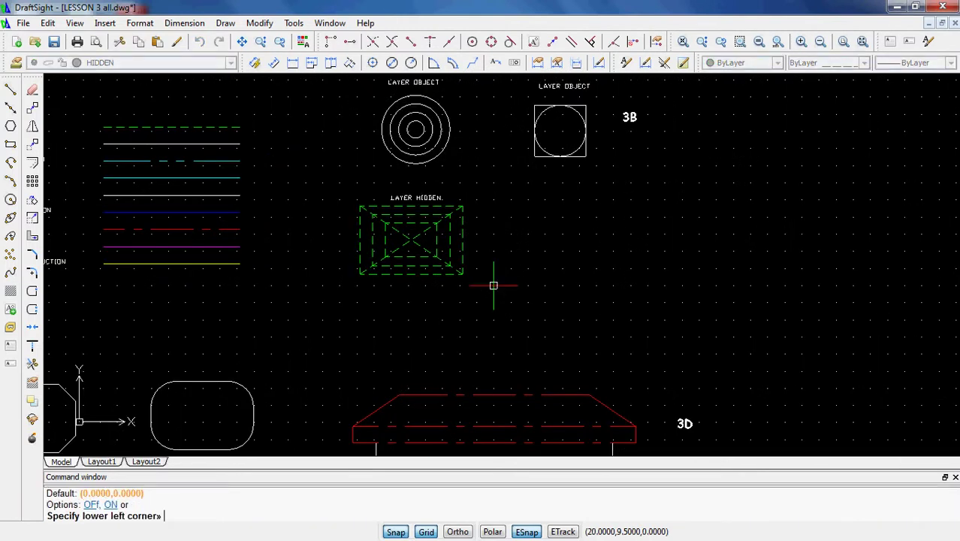
pyautogui.press('Escape')
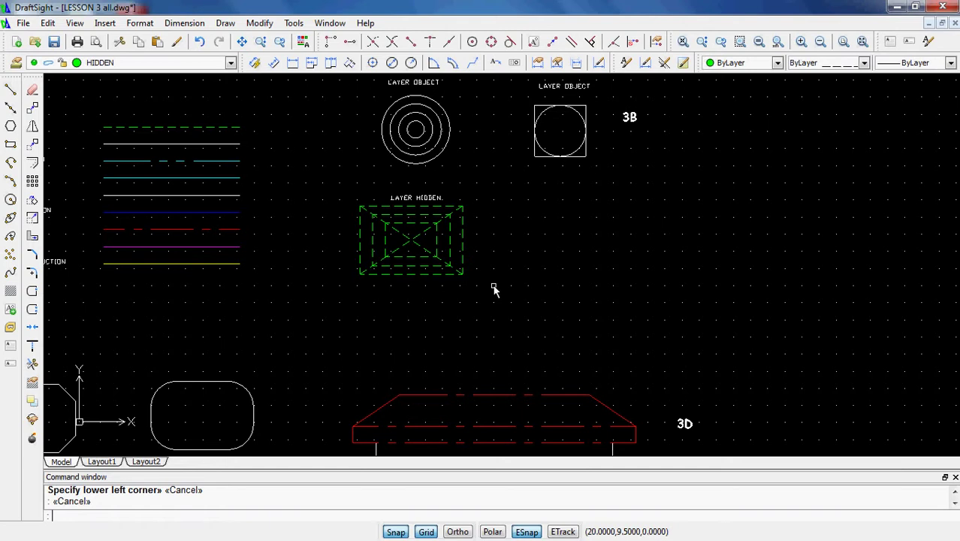
pyautogui.write('limits')
pyautogui.press('Return')
pyautogui.press('Return')
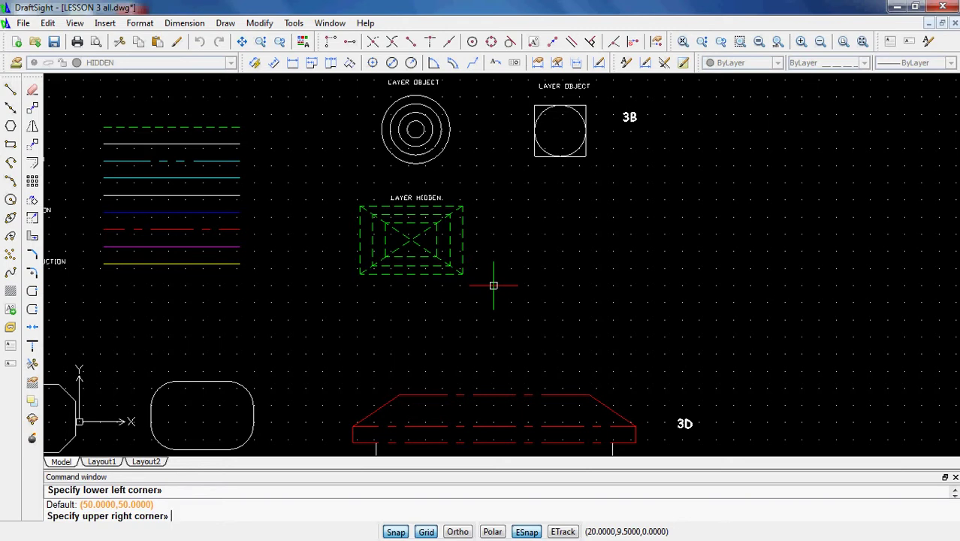
pyautogui.write('30,30')
pyautogui.press('Return')
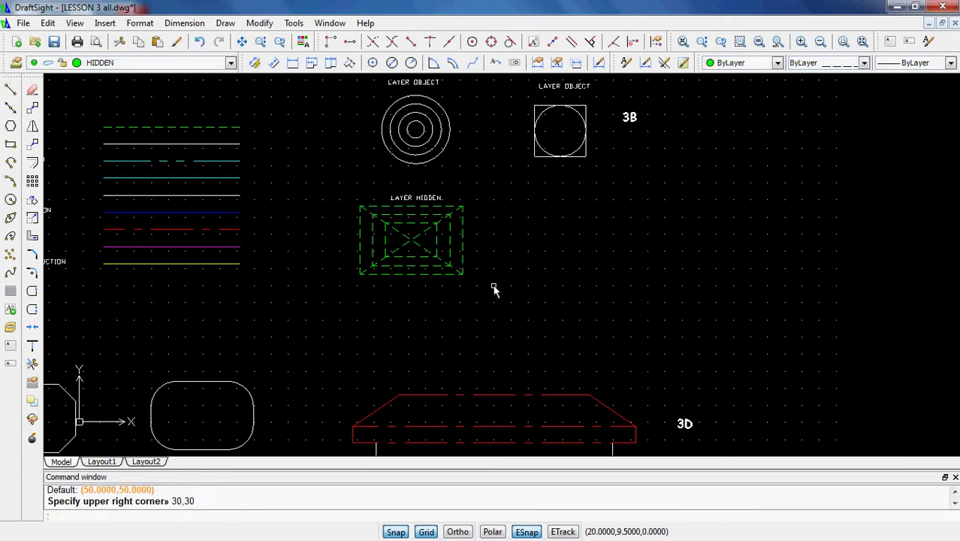
# Pan until the title block with name, PERIOD 1 and 1-14-12 is visible
pyautogui.scroll(-5, 494, 289)
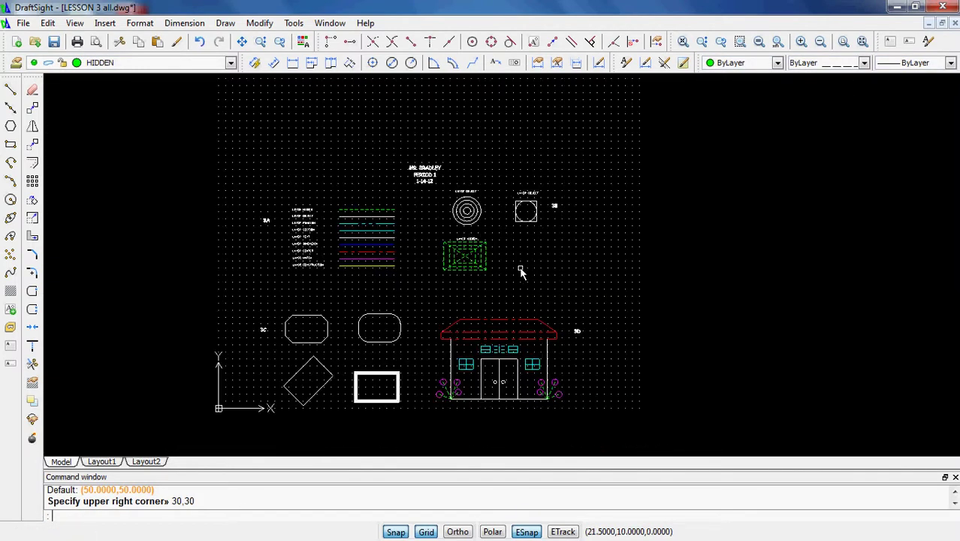
pyautogui.scroll(3, 493, 272)
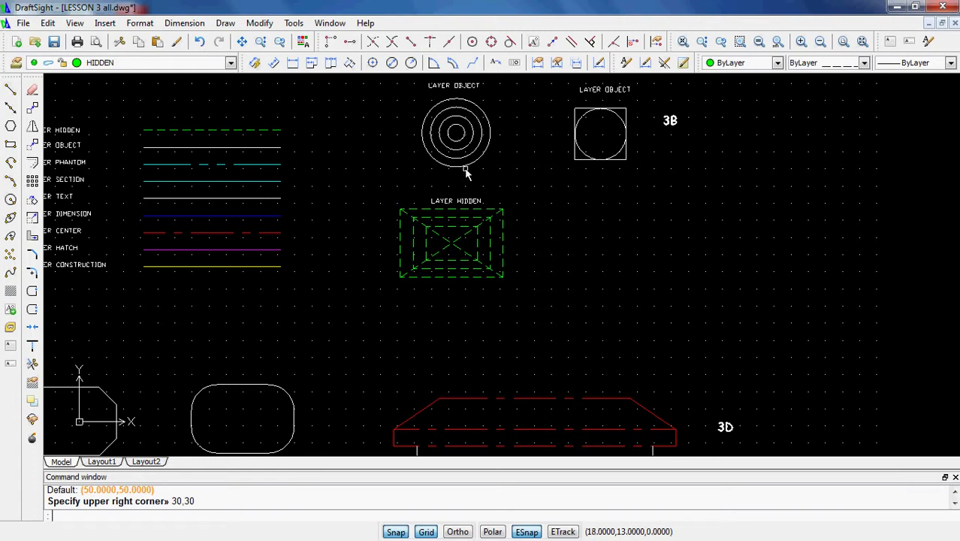
pyautogui.moveTo(466, 173); pyautogui.dragTo(461, 236, button='middle')
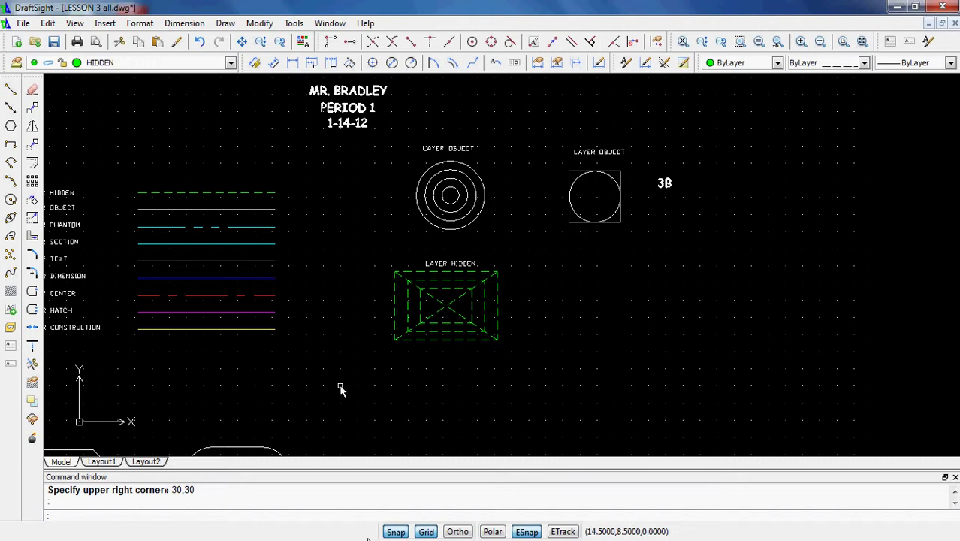
# Turn Snap off (F9), select the 3B circle, zoom in on it, then zoom back out
pyautogui.press('F9')
pyautogui.click(586, 174)
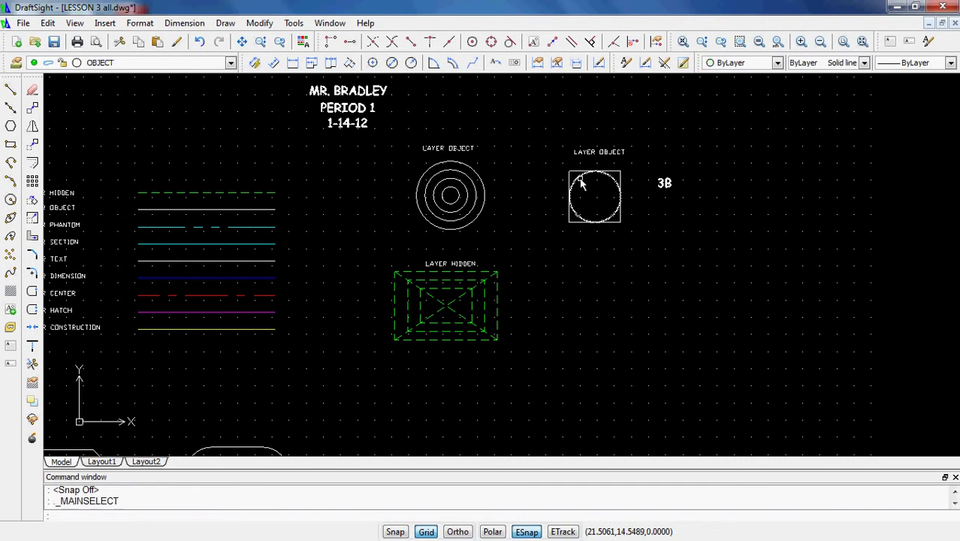
pyautogui.scroll(3, 601, 179)
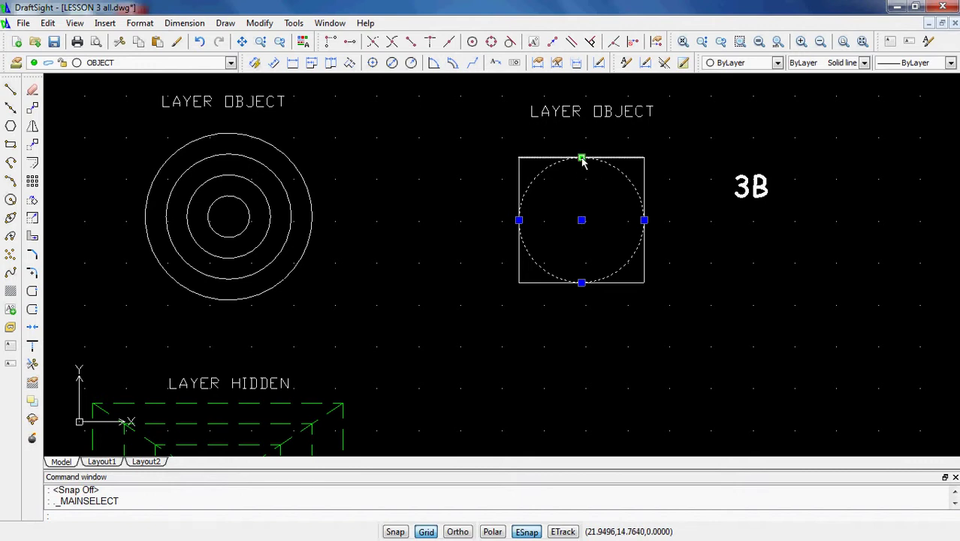
pyautogui.scroll(-3, 455, 313)
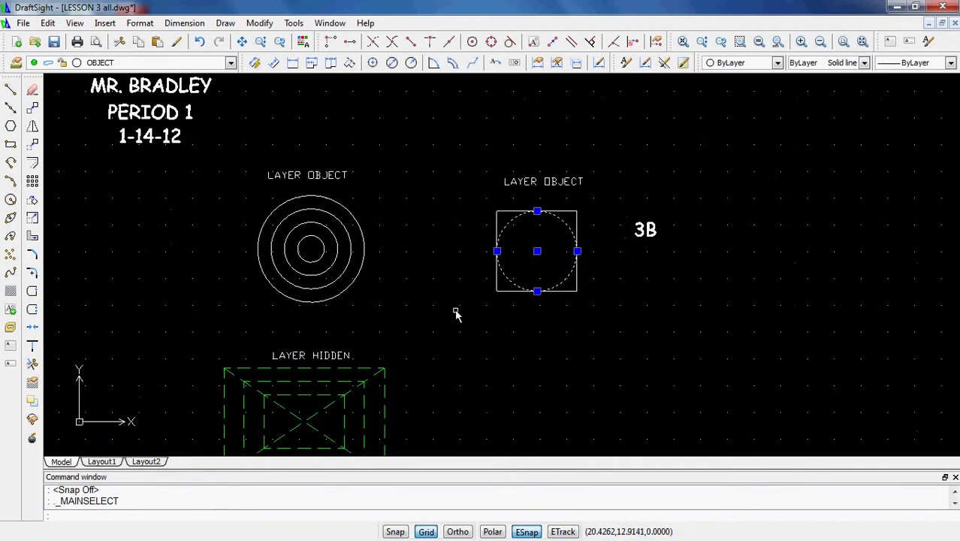
# Turn the grid off, deselect the circle, and pan to empty space left of the 3C shapes
pyautogui.scroll(-5, 465, 323)
pyautogui.moveTo(356, 375); pyautogui.dragTo(460, 266, button='middle')
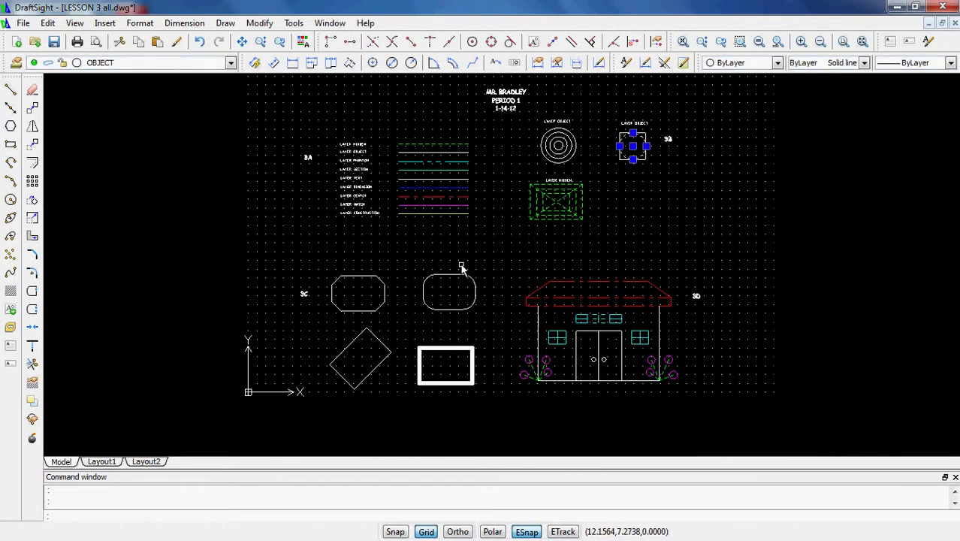
pyautogui.scroll(2, 353, 341)
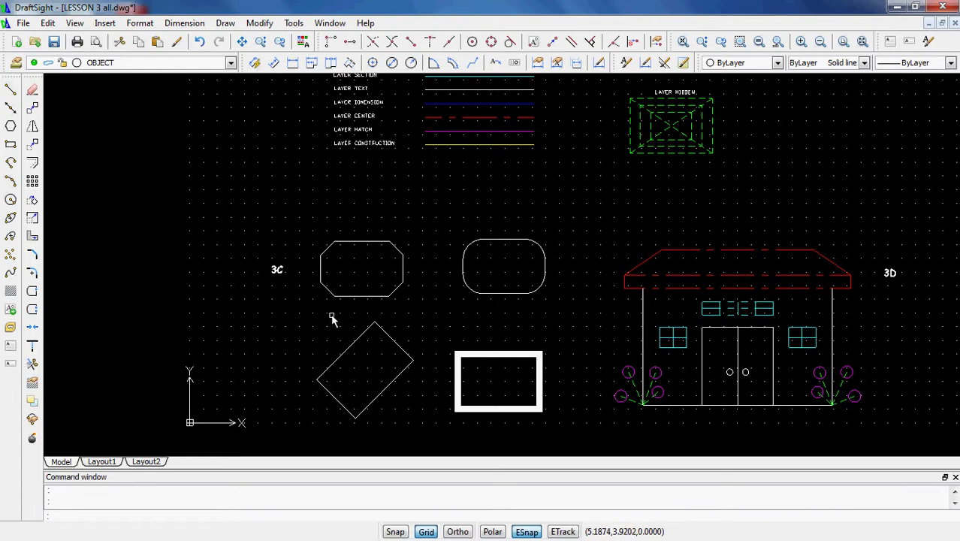
pyautogui.click(426, 531)
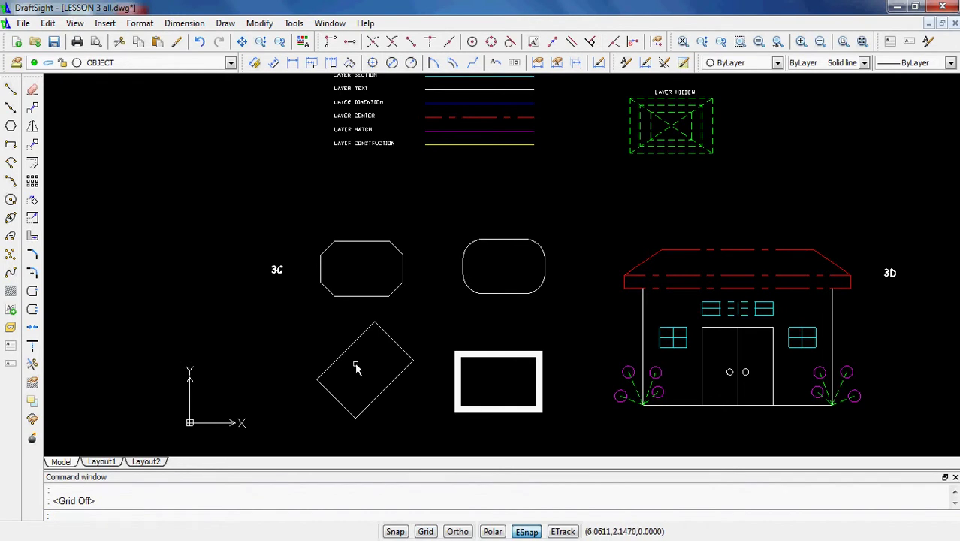
pyautogui.moveTo(278, 368)
pyautogui.mouseDown(button='middle')
pyautogui.moveTo(398, 345)
pyautogui.moveTo(644, 323)
pyautogui.mouseUp(button='middle')
pyautogui.press('Escape')
pyautogui.press('Escape')
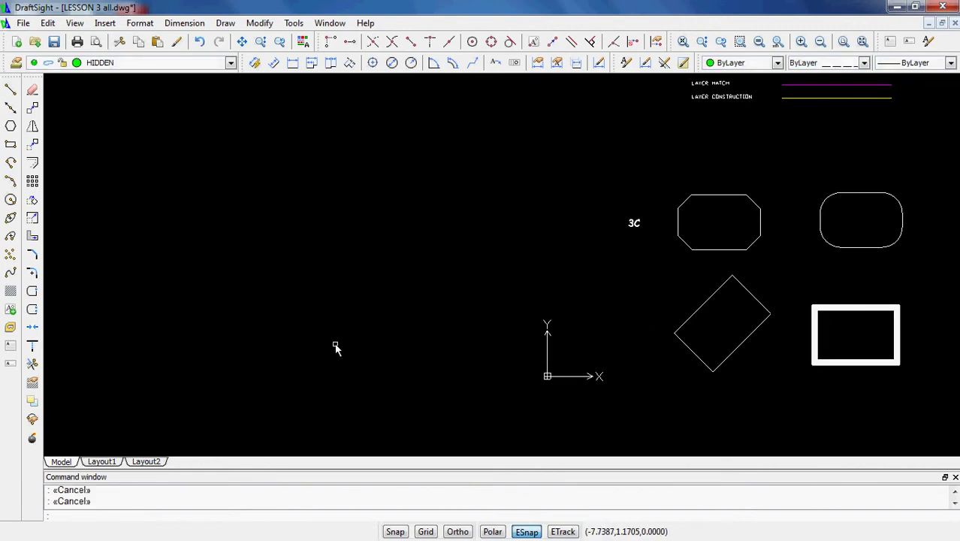
pyautogui.moveTo(336, 347)
pyautogui.mouseDown(button='middle')
pyautogui.moveTo(490, 336)
pyautogui.moveTo(397, 329)
pyautogui.mouseUp(button='middle')
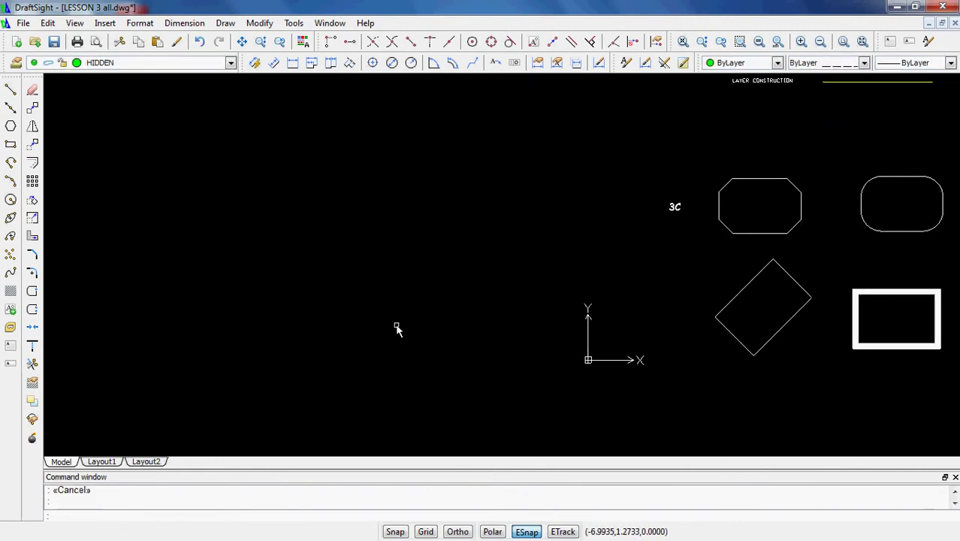
# Start a trial rectangle at one corner, then cancel it
pyautogui.click(11, 147)
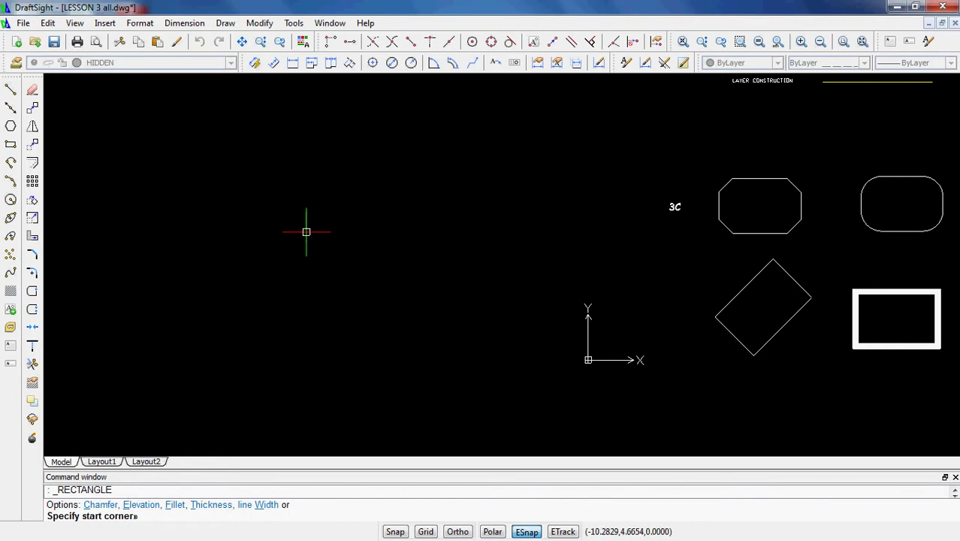
pyautogui.click(289, 171)
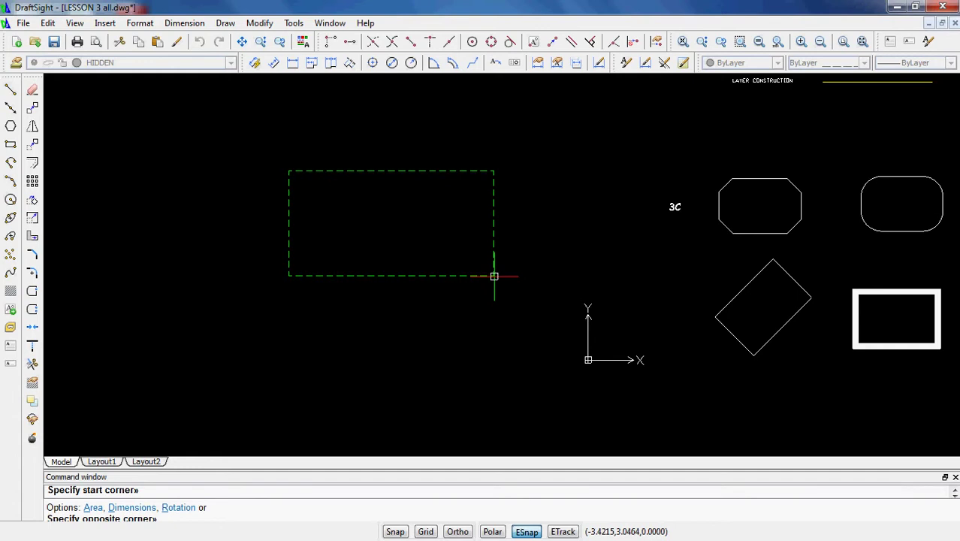
pyautogui.press('Escape')
pyautogui.press('Escape')
# Make OBJECT the current layer and draw a 3 by 2 rectangle using the Dimensions option
pyautogui.click(231, 64)
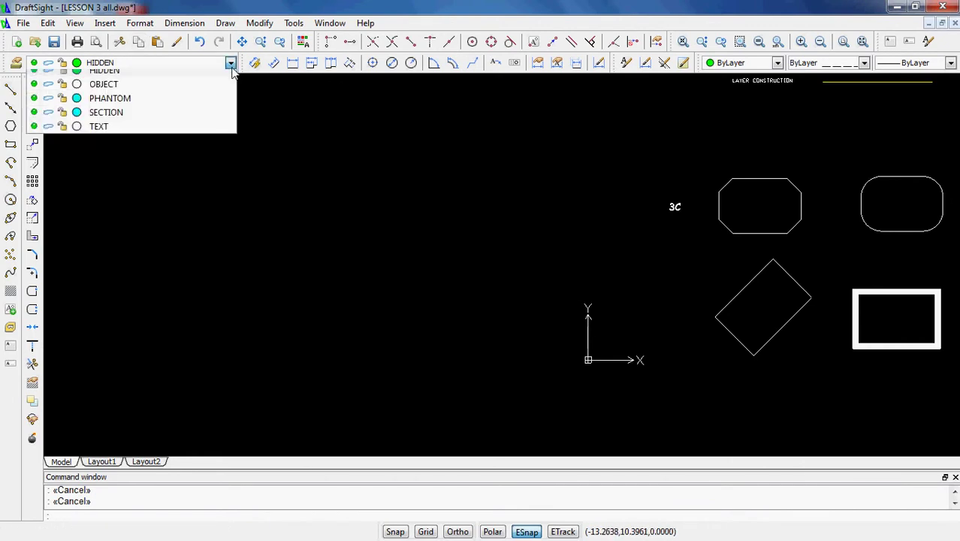
pyautogui.click(153, 189)
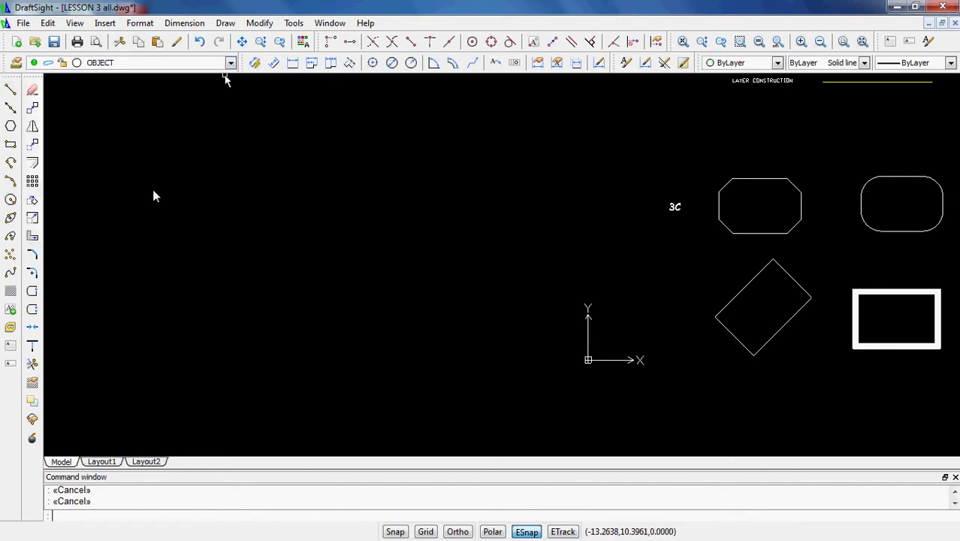
pyautogui.click(11, 145)
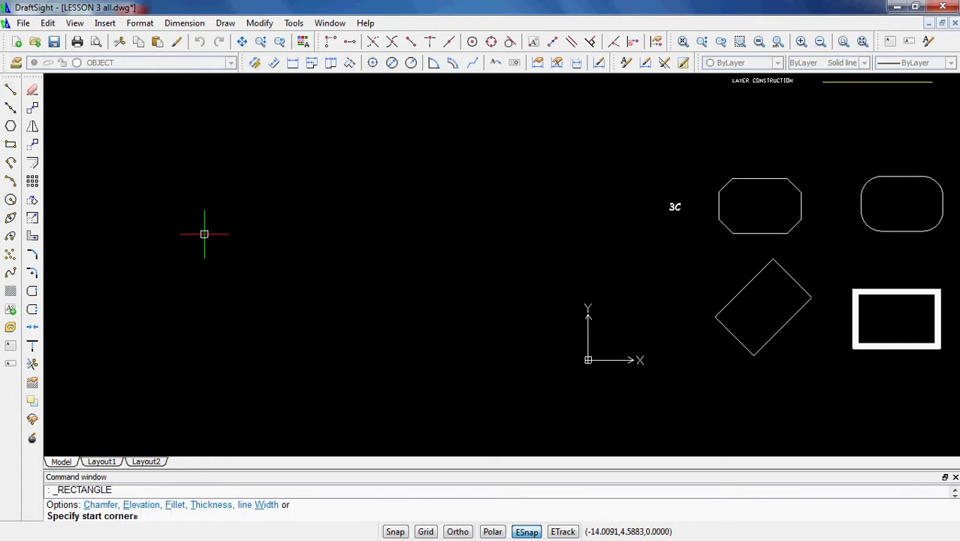
pyautogui.click(211, 162)
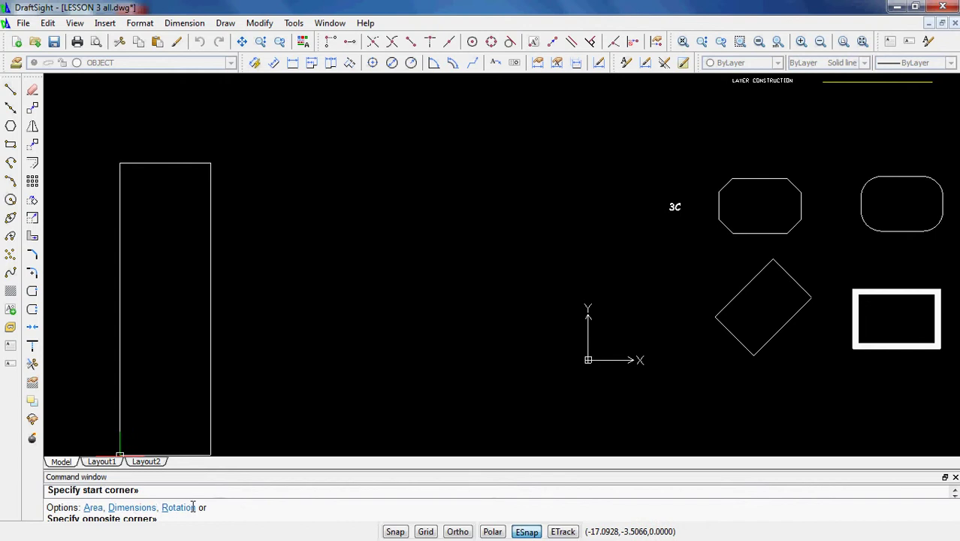
pyautogui.write('d')
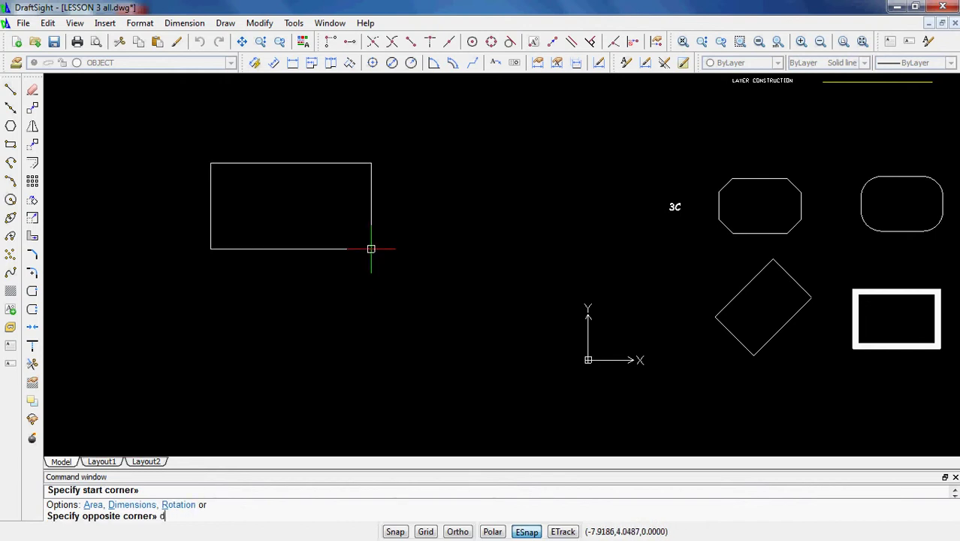
pyautogui.press('Return')
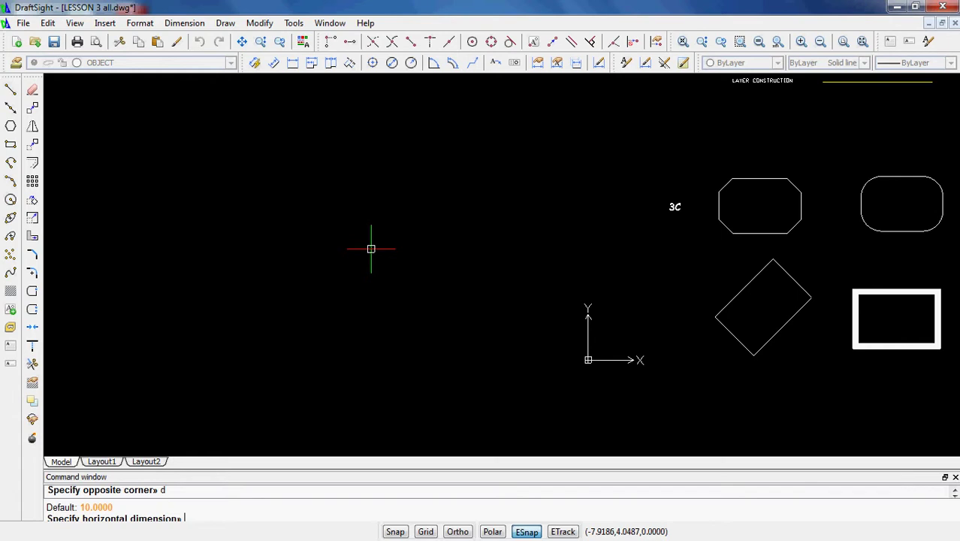
pyautogui.write('3')
pyautogui.press('Return')
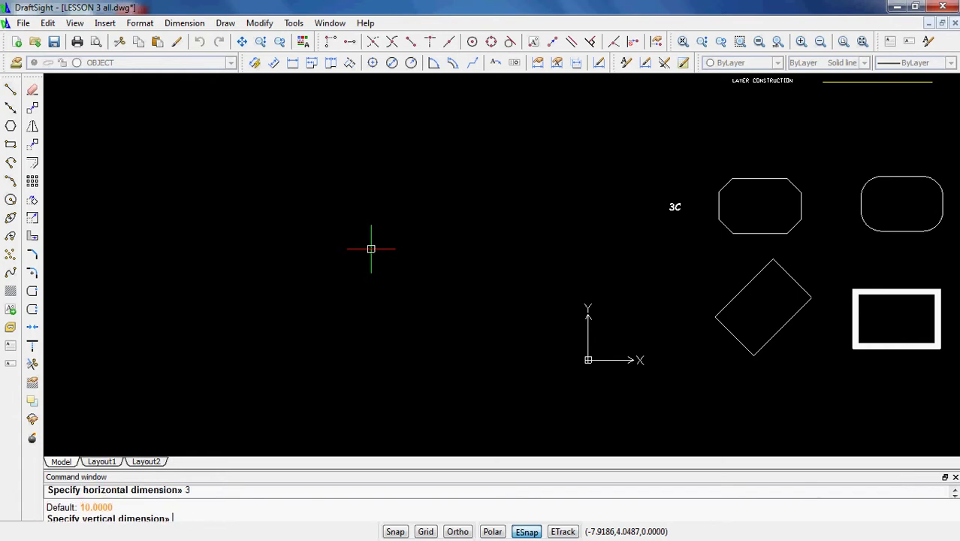
pyautogui.write('2')
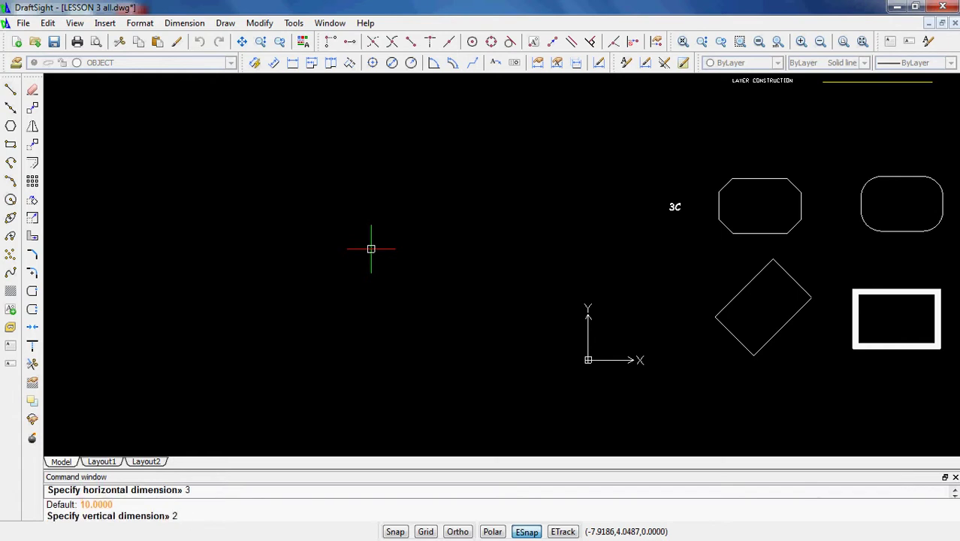
pyautogui.press('Return')
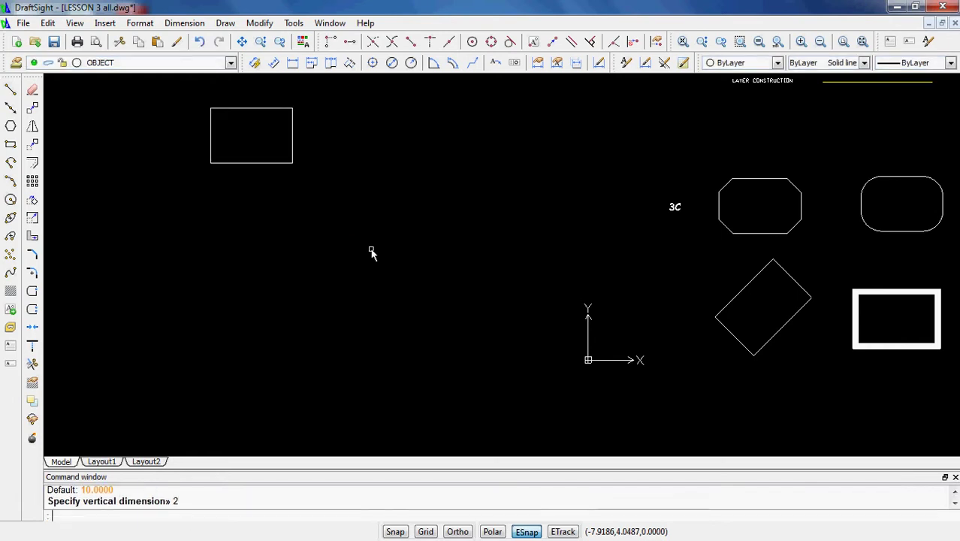
pyautogui.click(295, 216)
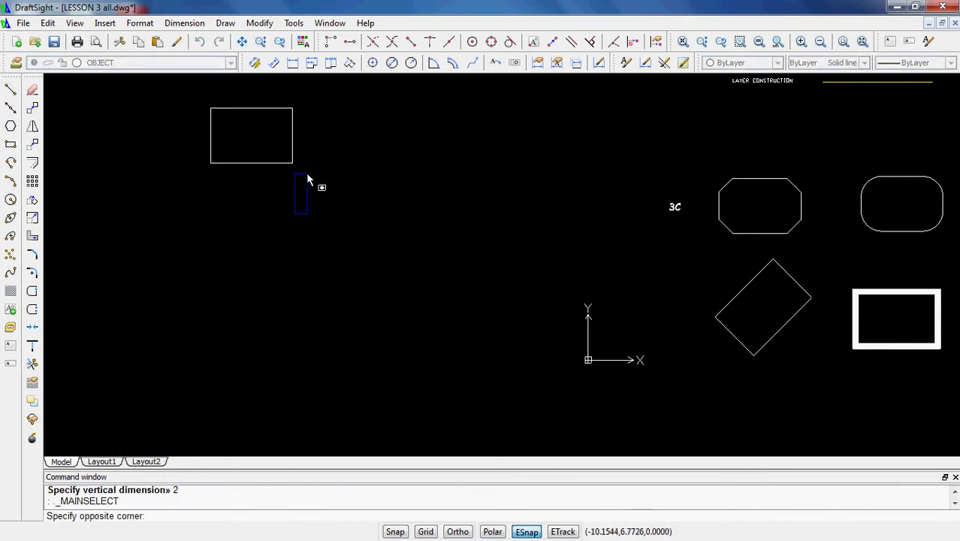
pyautogui.click(310, 186)
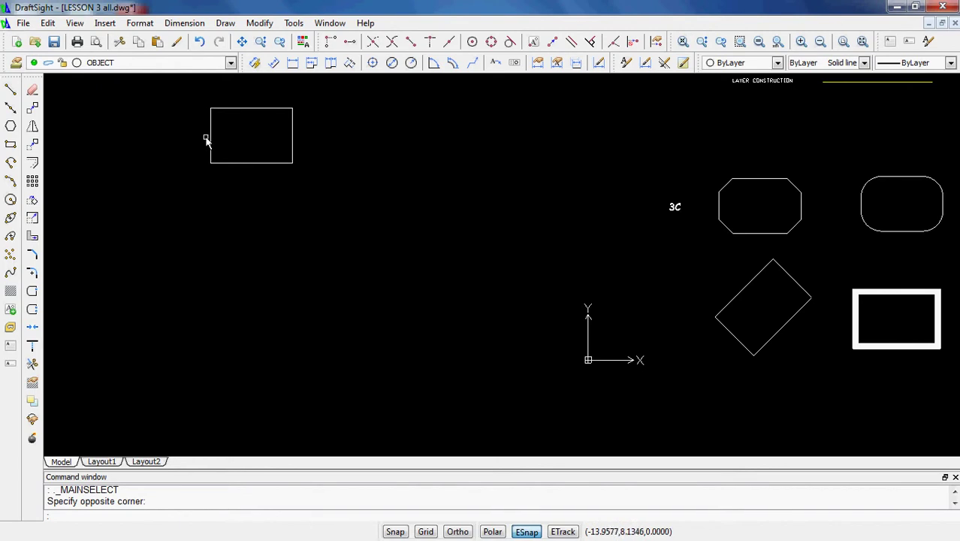
# Add linear dimensions to the rectangle: 3.0000 width below and 2.0000 height beside it
pyautogui.click(293, 66)
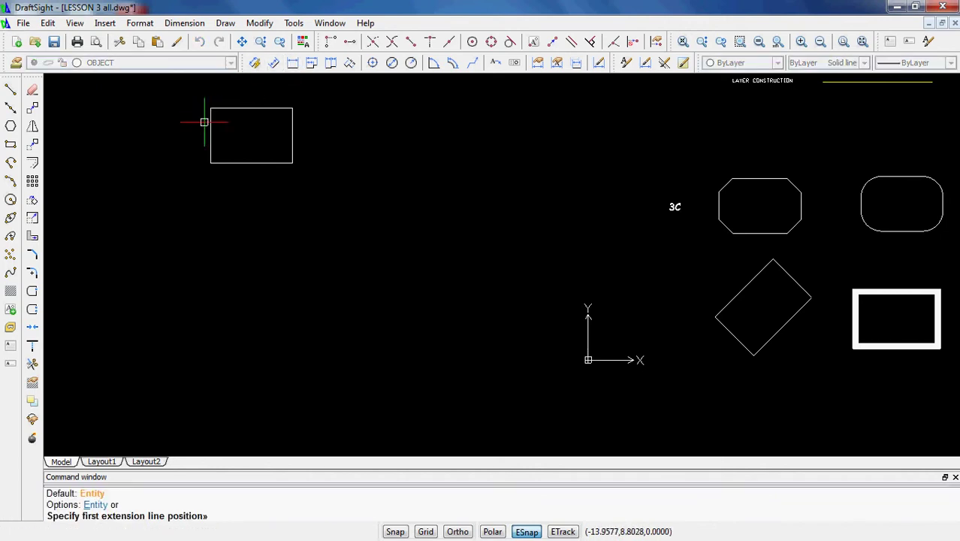
pyautogui.click(211, 162)
pyautogui.click(293, 163)
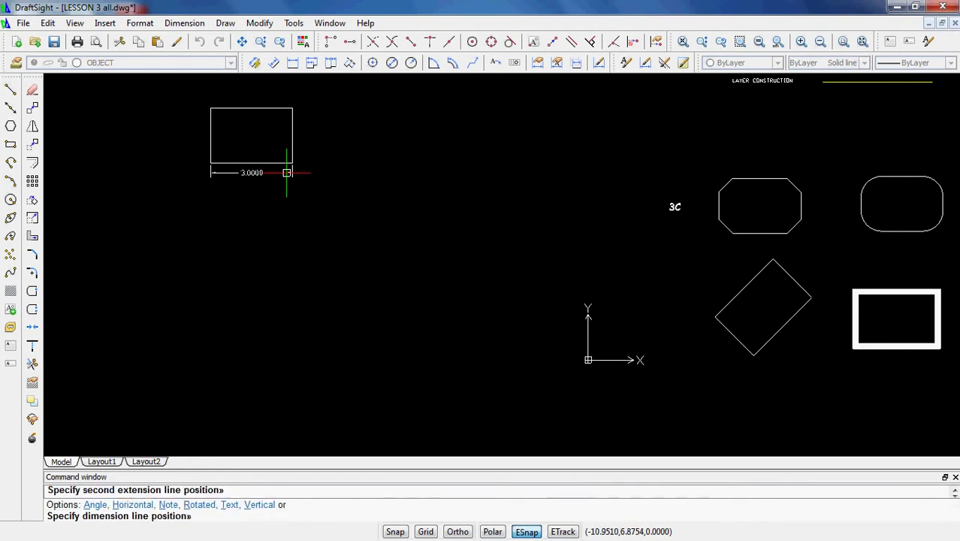
pyautogui.click(281, 200)
pyautogui.press('Return')
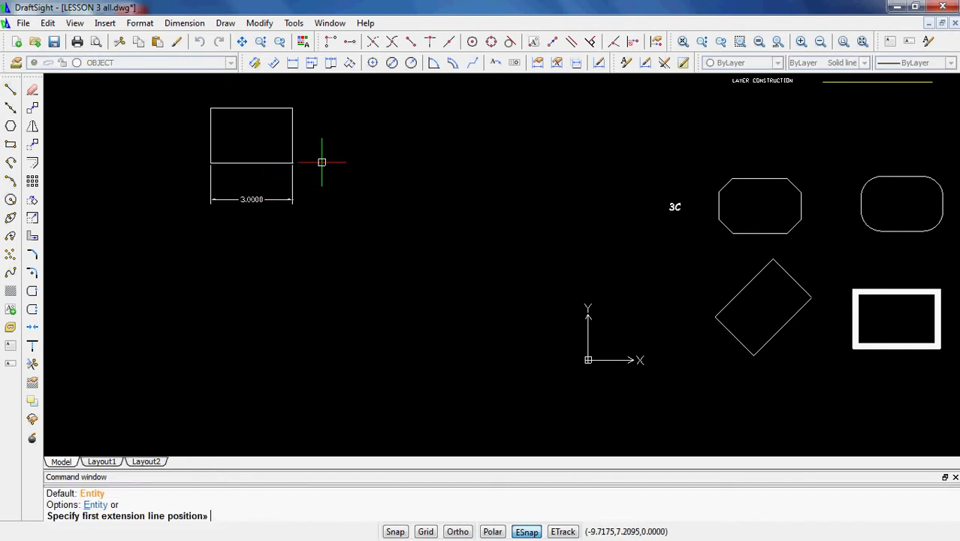
pyautogui.click(292, 108)
pyautogui.click(293, 162)
pyautogui.click(343, 154)
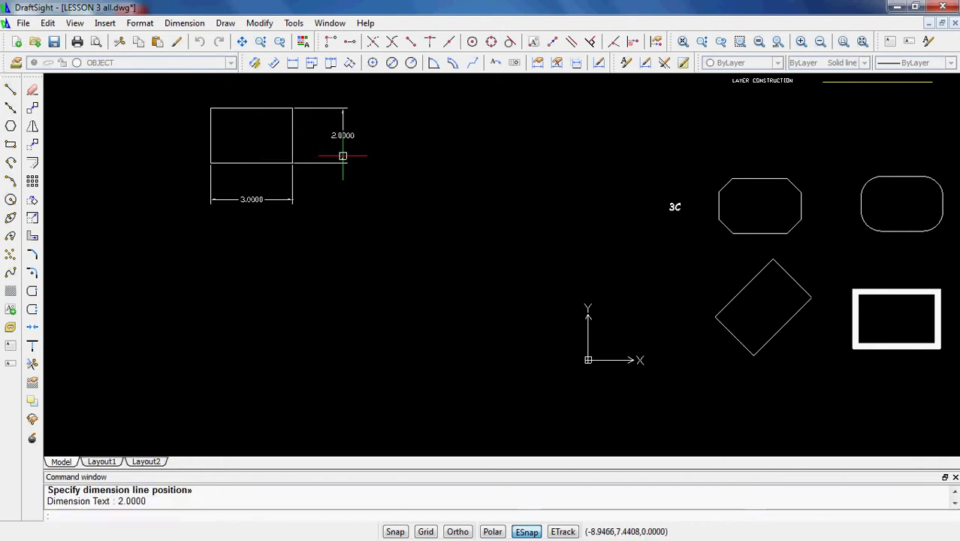
# Select and delete the 2.0000 and 3.0000 dimensions
pyautogui.click(360, 201)
pyautogui.click(325, 141)
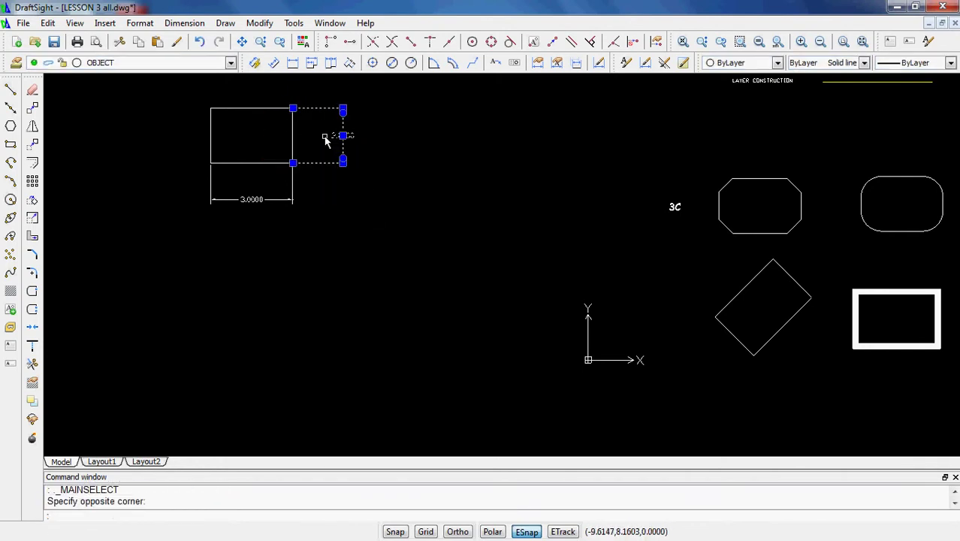
pyautogui.press('Delete')
pyautogui.click(317, 217)
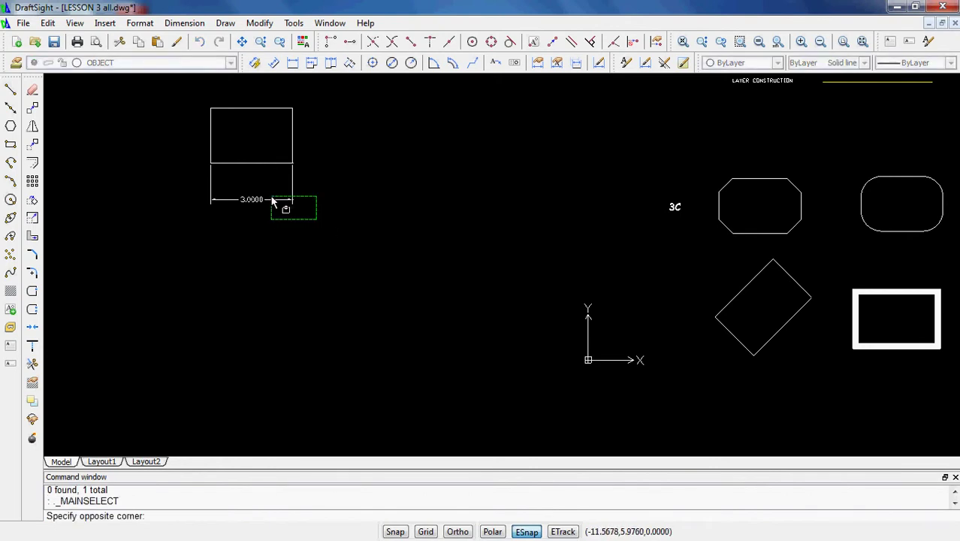
pyautogui.click(270, 200)
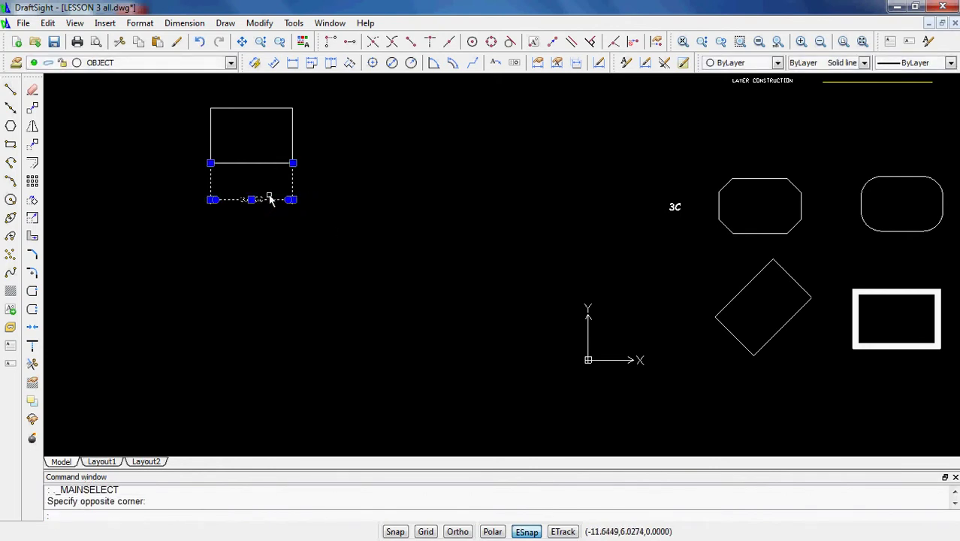
pyautogui.press('Delete')
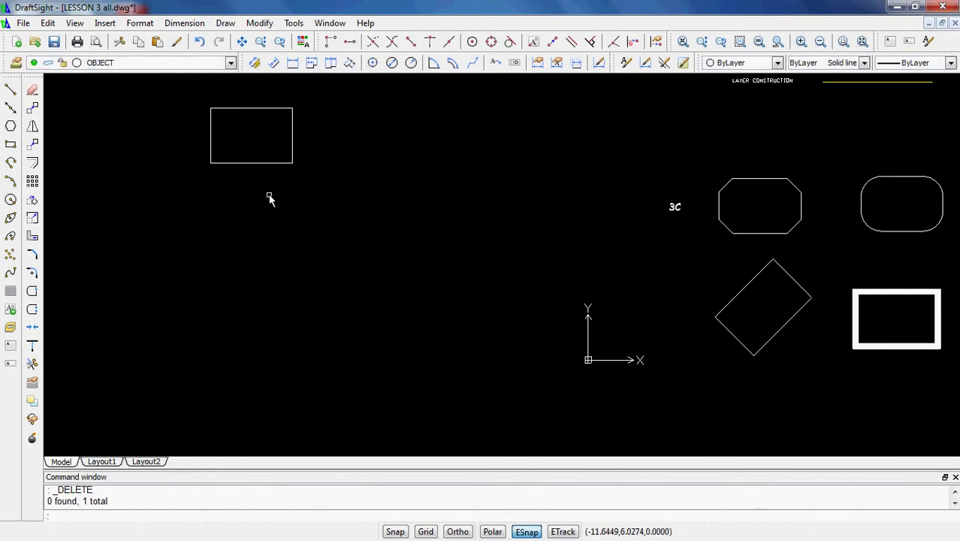
pyautogui.press('Escape')
pyautogui.press('Escape')
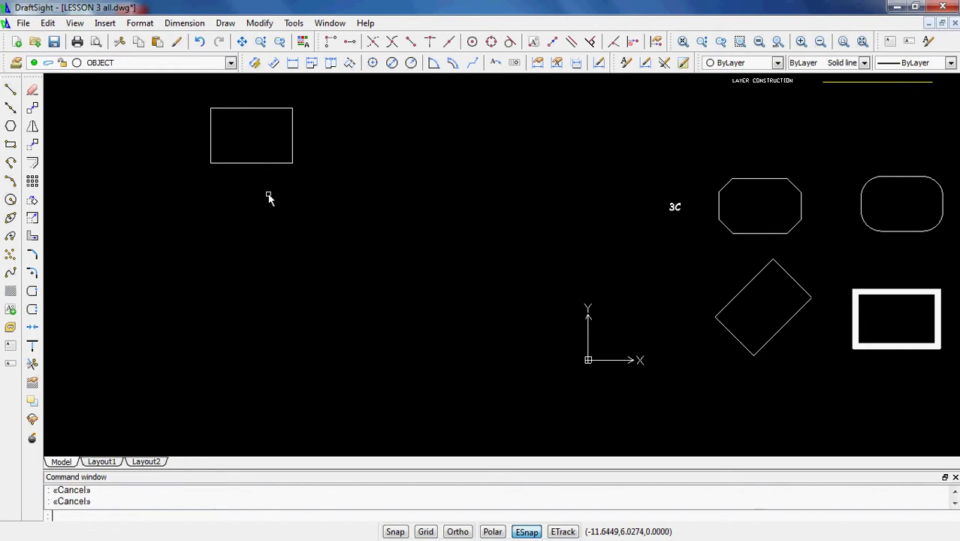
# Start a rectangle with 0.5 and 0.5 chamfer distances on its corners
pyautogui.click(11, 144)
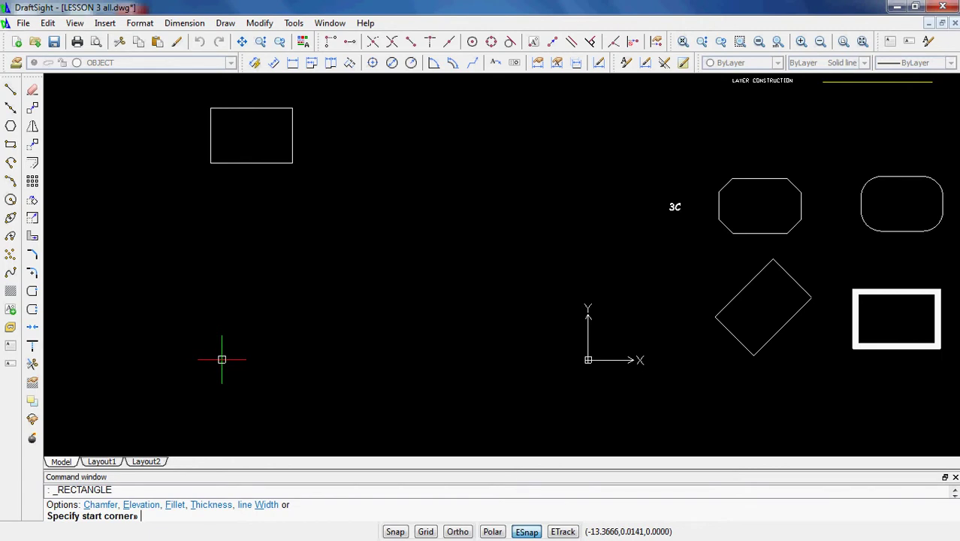
pyautogui.write('c')
pyautogui.press('Return')
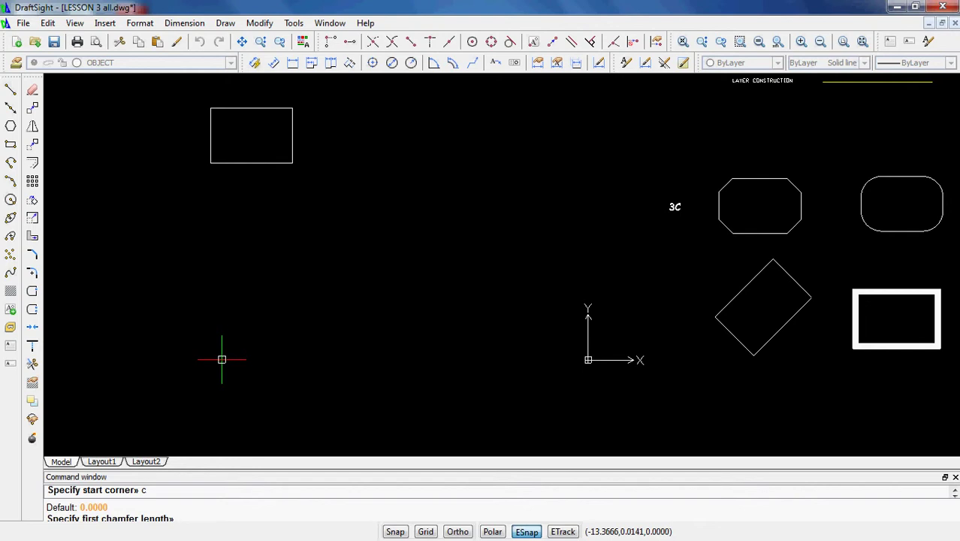
pyautogui.write('.5')
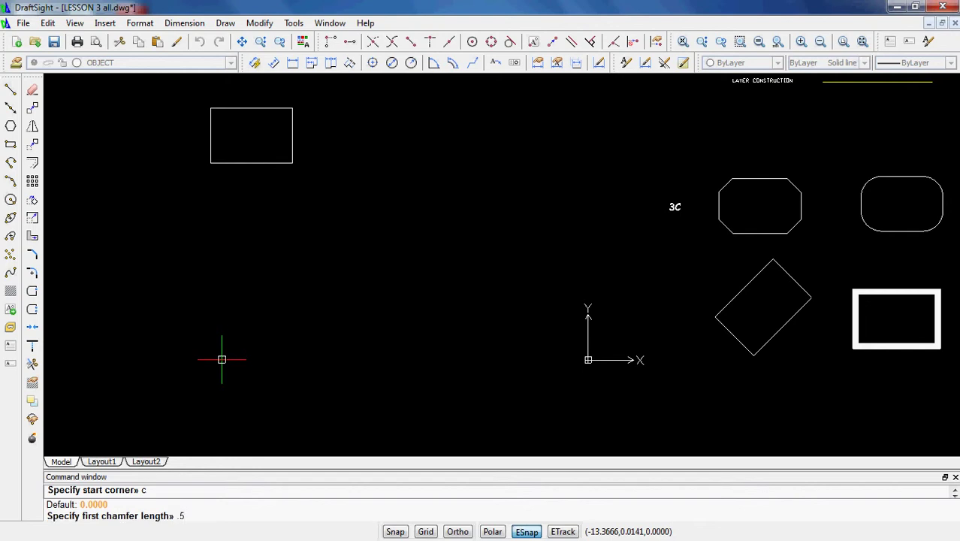
pyautogui.press('Return')
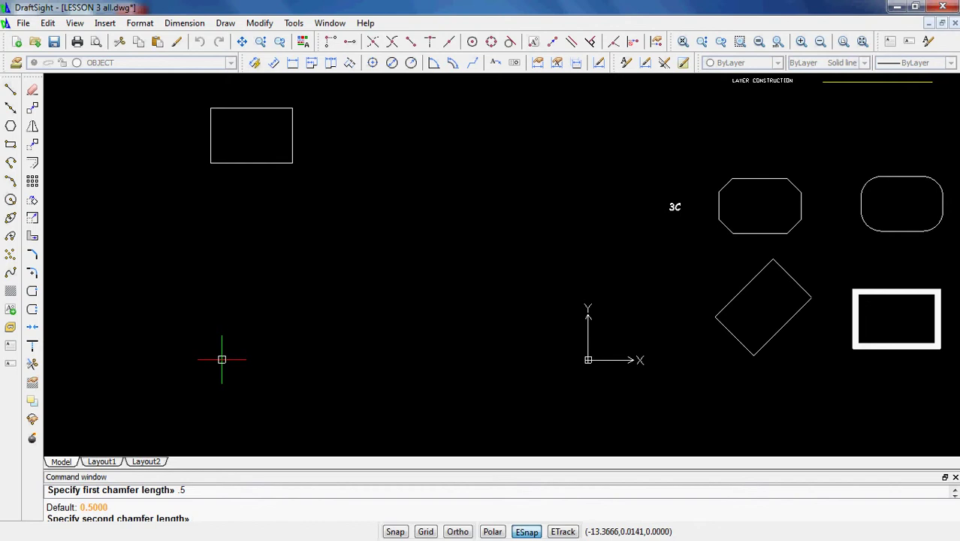
pyautogui.write('.5')
pyautogui.press('Return')
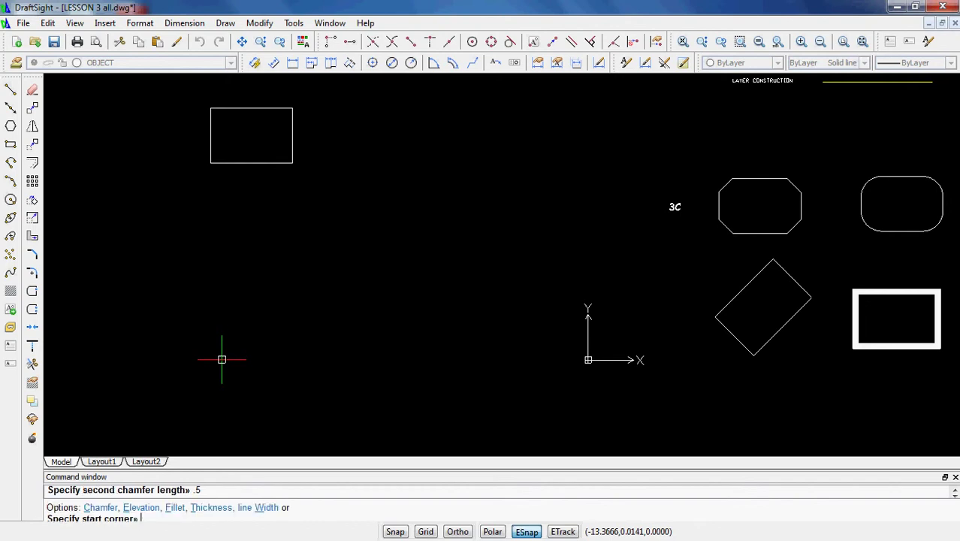
# Place the chamfered rectangle at 3 by 2 below the plain one, then select it
pyautogui.click(213, 200)
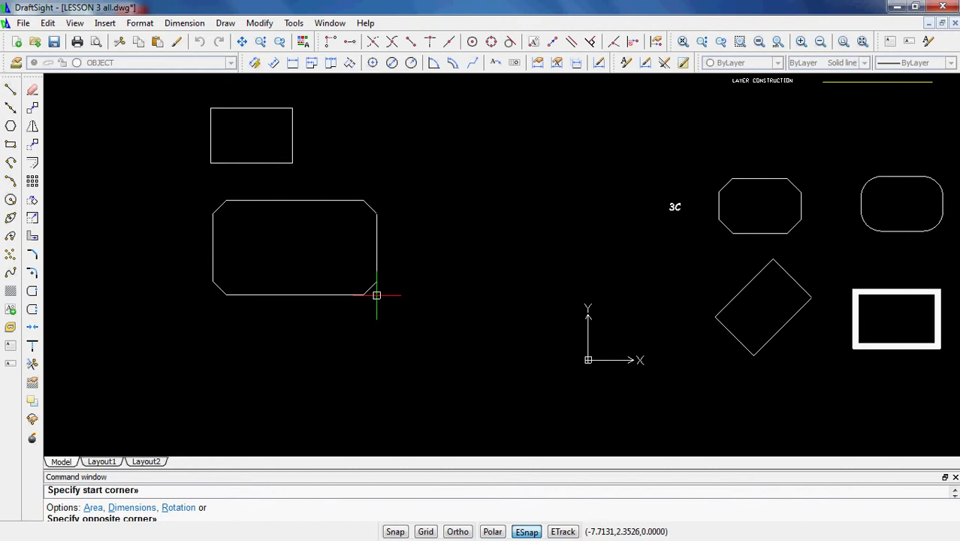
pyautogui.write('d')
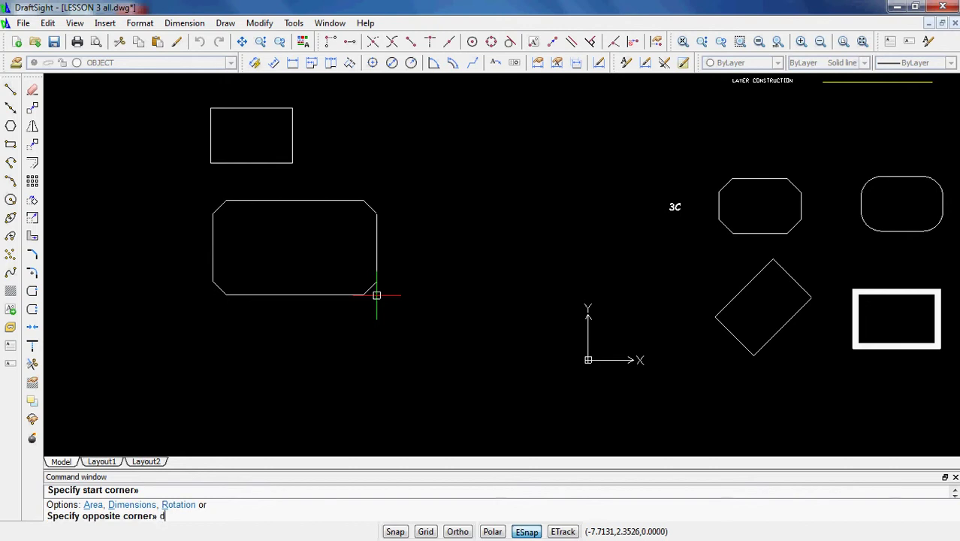
pyautogui.press('Return')
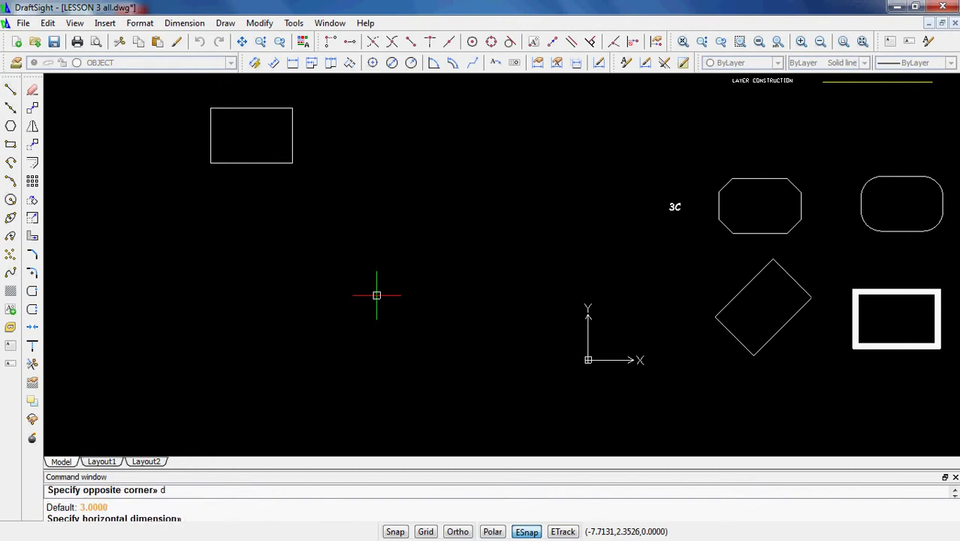
pyautogui.press('Return')
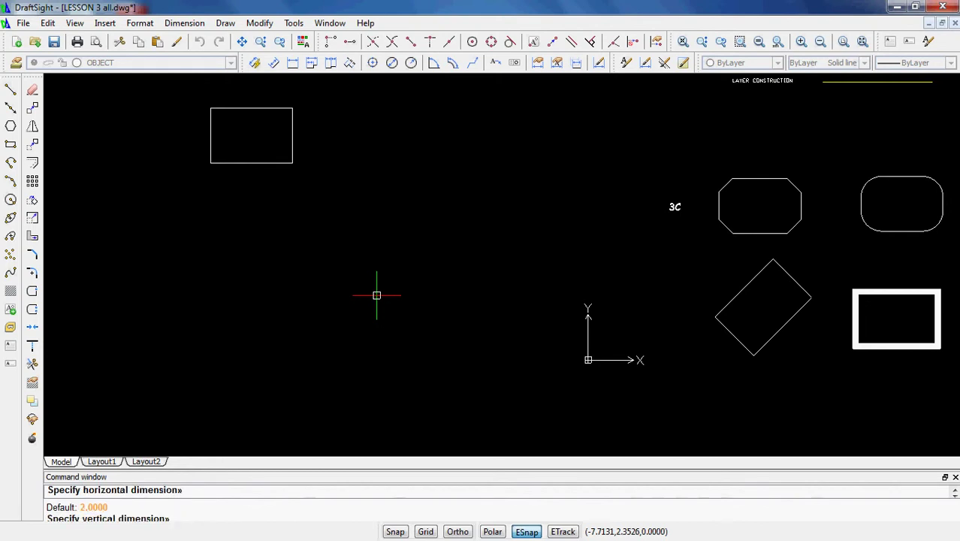
pyautogui.press('Return')
pyautogui.click(376, 295)
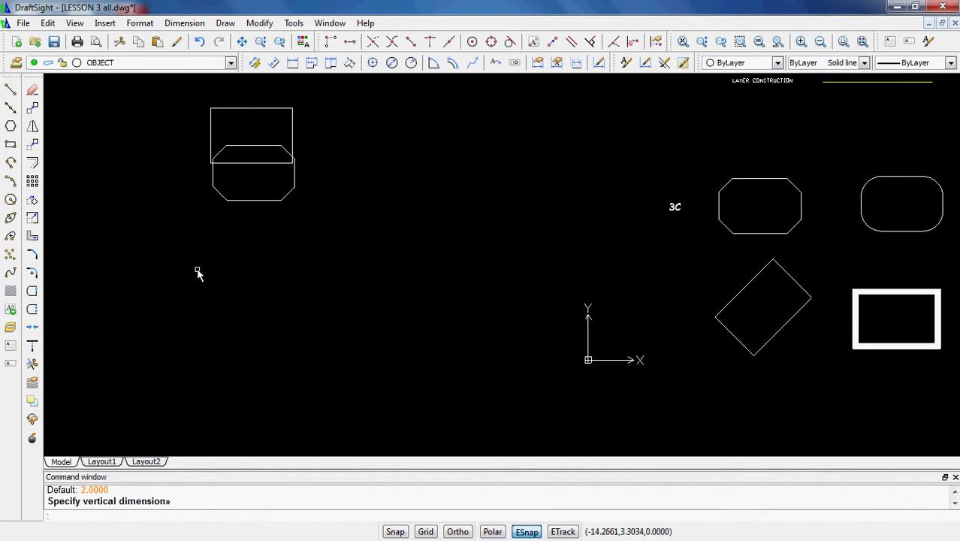
pyautogui.click(308, 258)
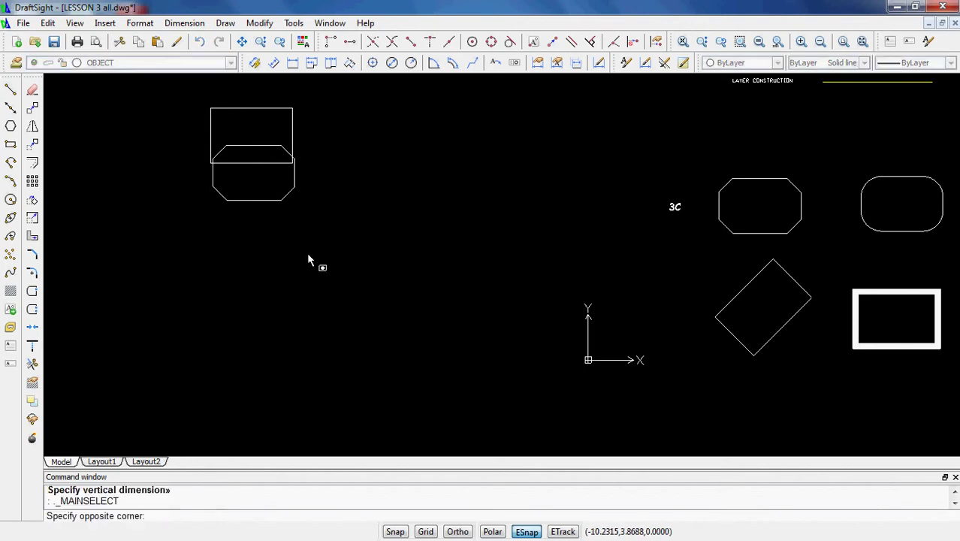
pyautogui.click(269, 197)
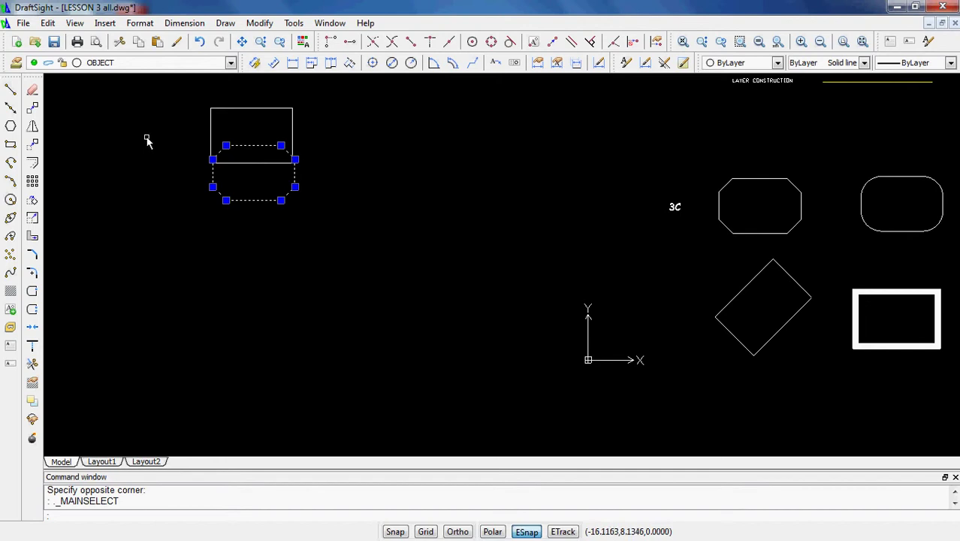
# Move the chamfered rectangle down from its bottom edge to clear the plain rectangle
pyautogui.click(34, 145)
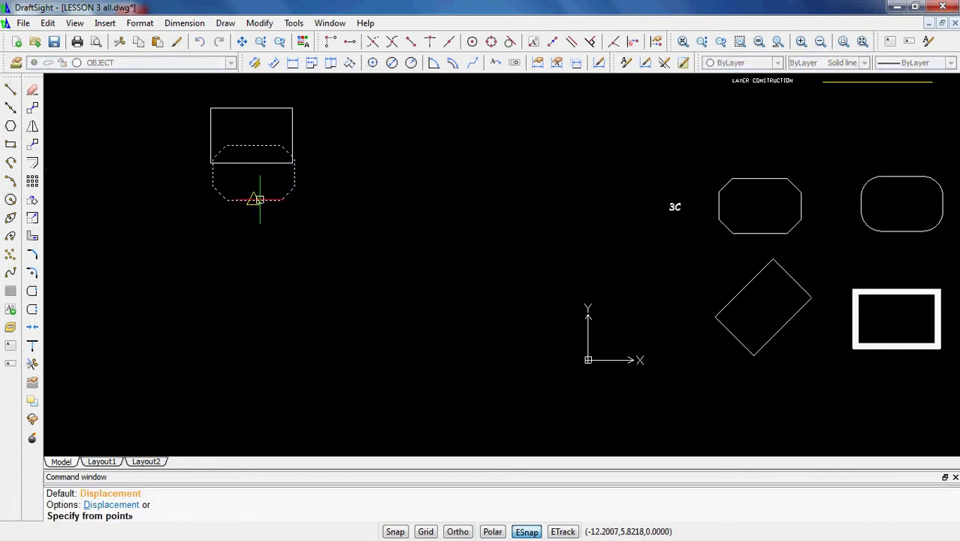
pyautogui.click(256, 200)
pyautogui.click(254, 232)
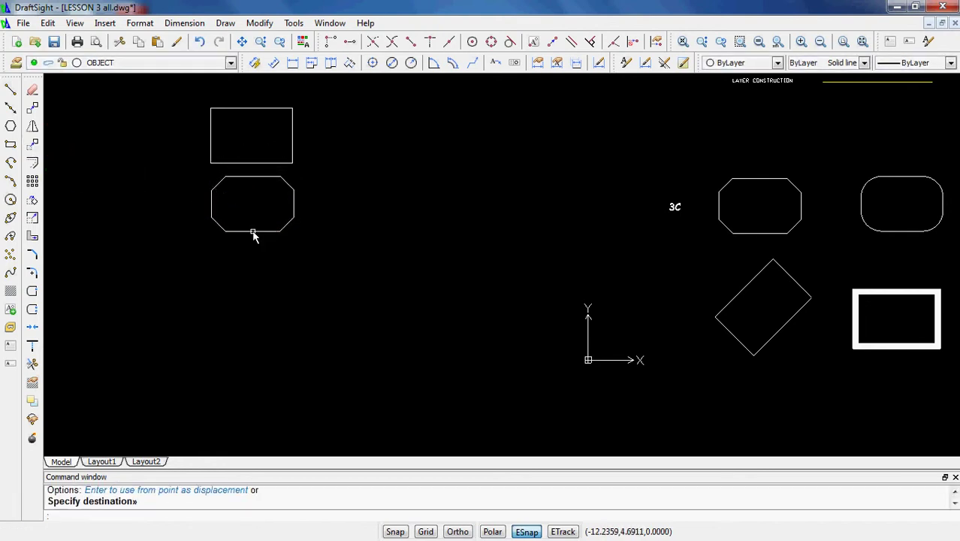
pyautogui.press('Escape')
pyautogui.press('Escape')
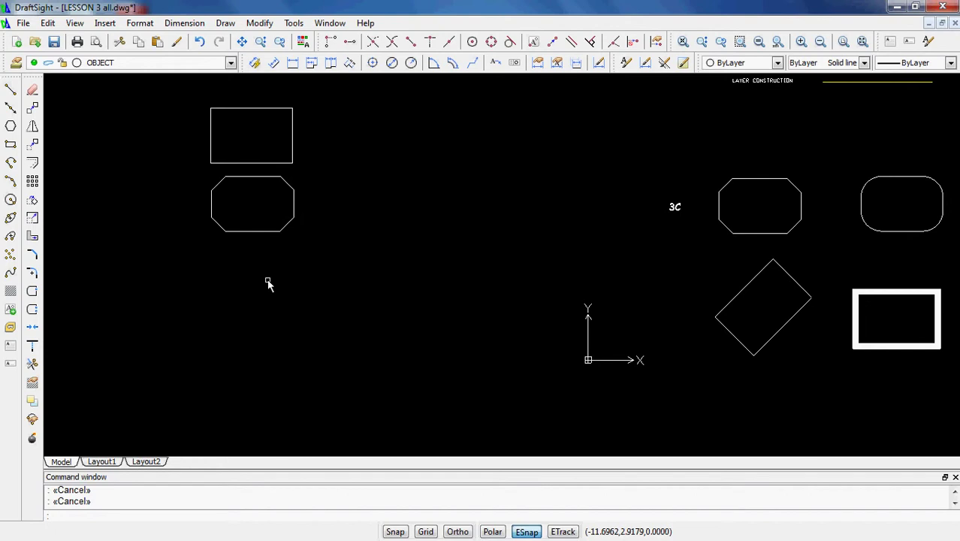
# Start a rectangle with rounded corners using a 0.75 fillet radius
pyautogui.click(10, 144)
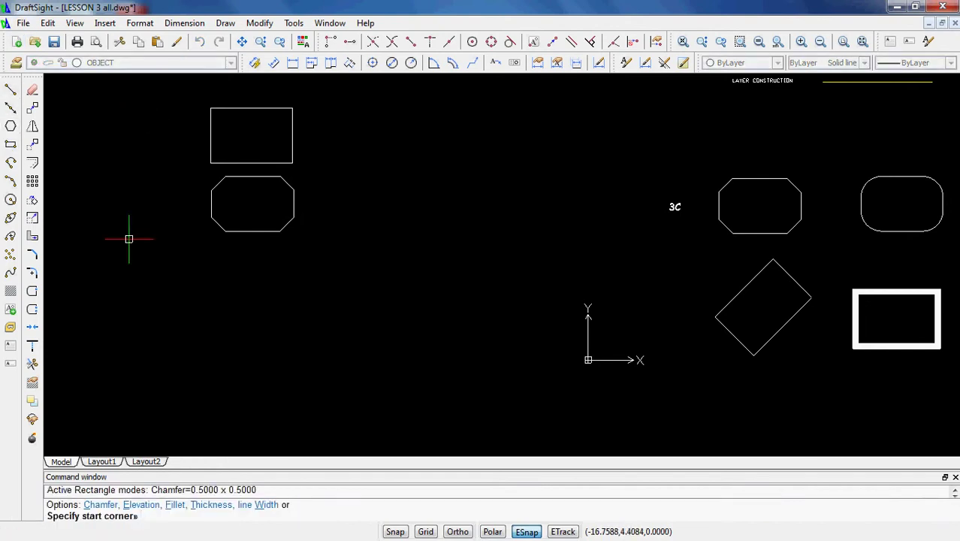
pyautogui.write('f')
pyautogui.press('Return')
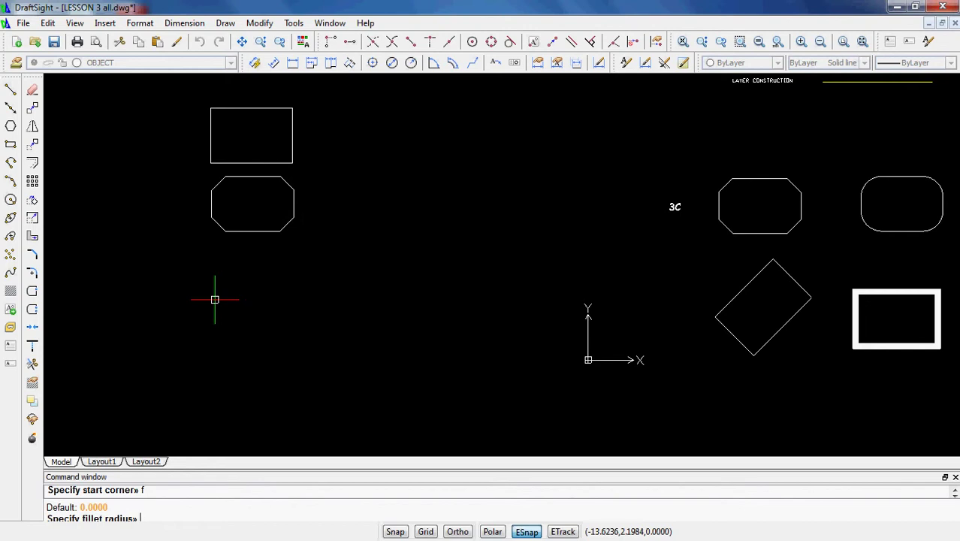
pyautogui.write('.75')
pyautogui.press('Return')
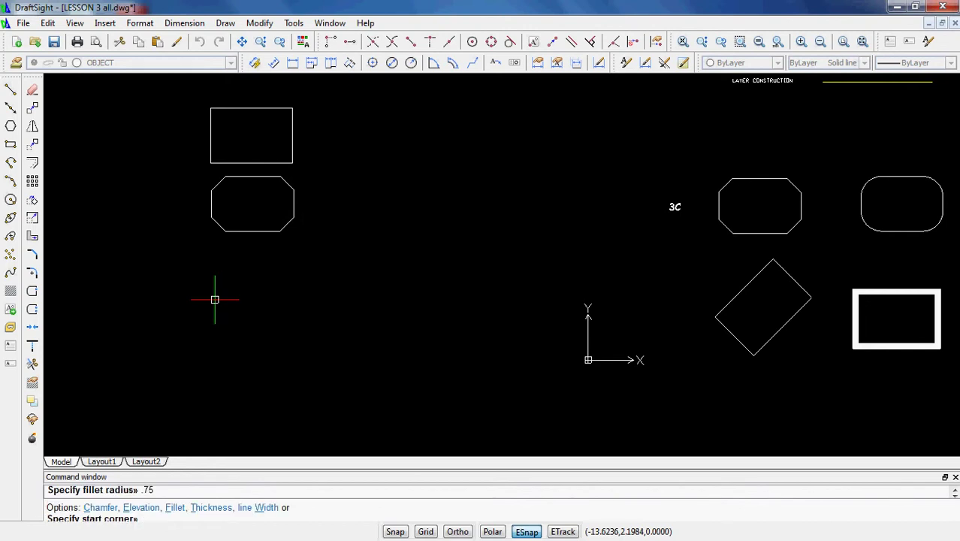
# Draw the rounded rectangle 3 by 2 from a corner below the chamfered one, then select it
pyautogui.click(220, 286)
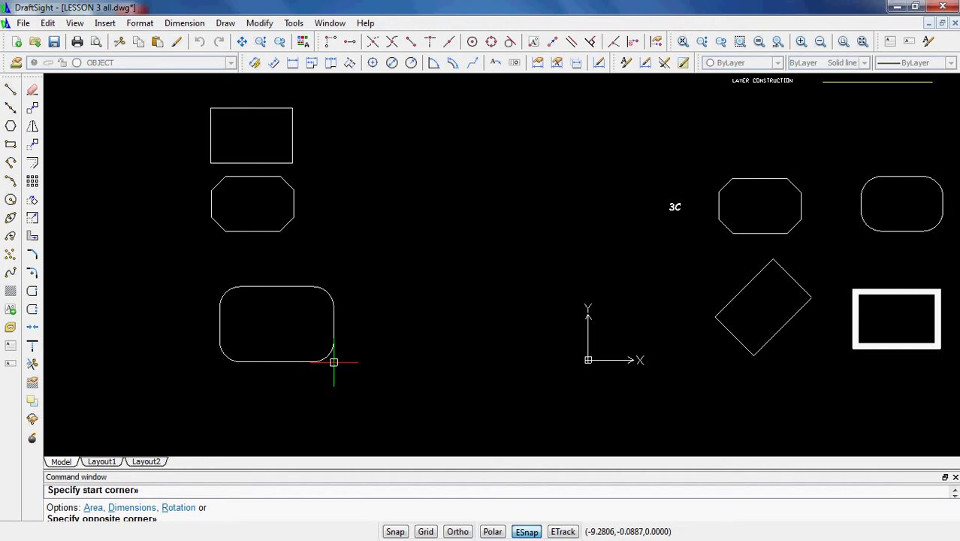
pyautogui.write('d')
pyautogui.press('Return')
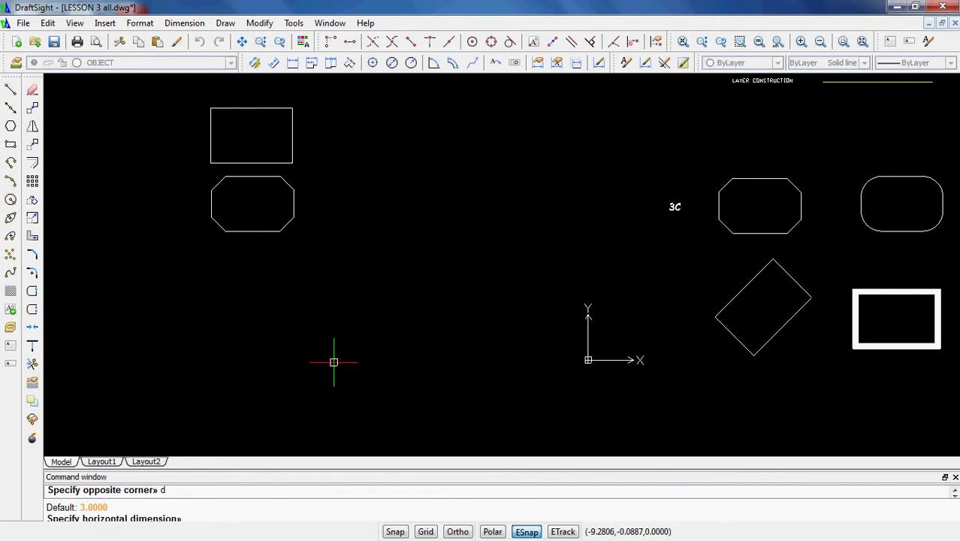
pyautogui.press('Return')
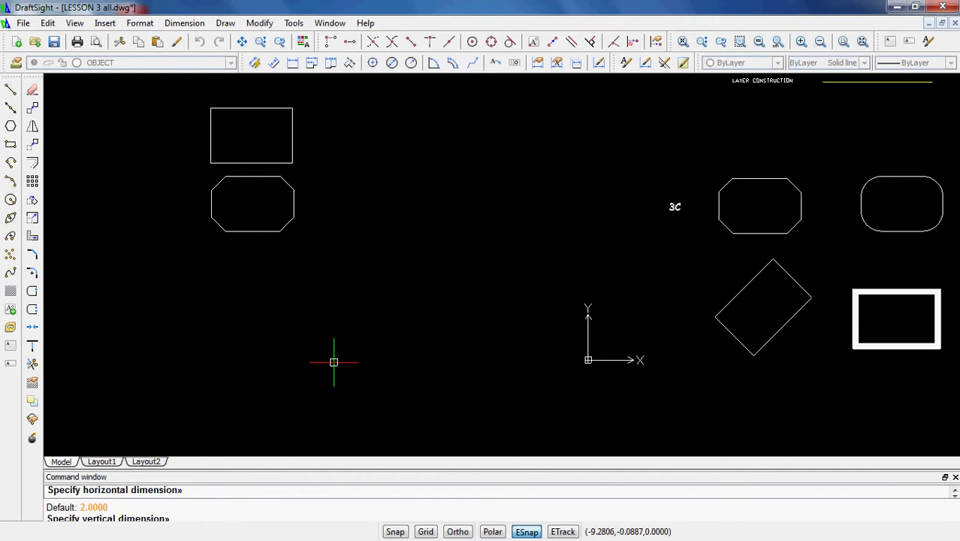
pyautogui.press('Return')
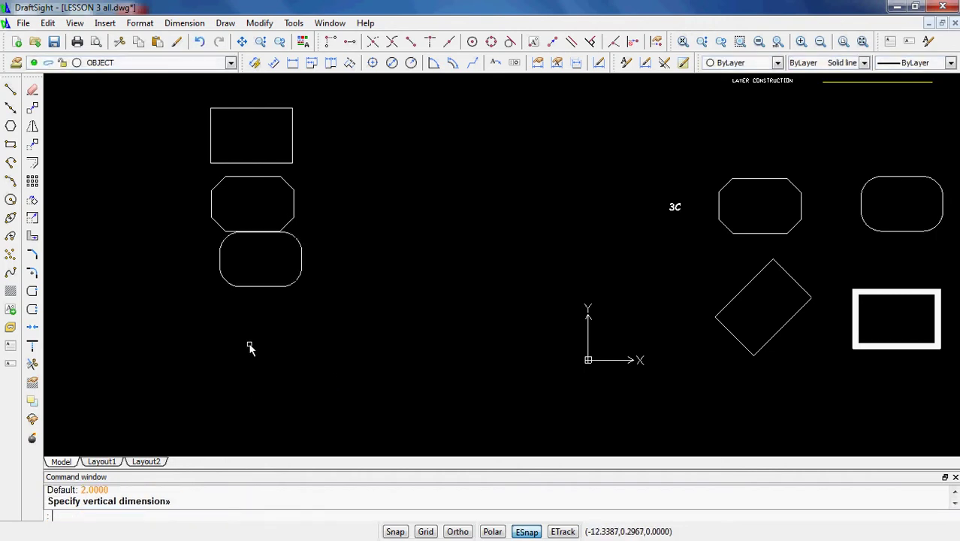
pyautogui.click(260, 287)
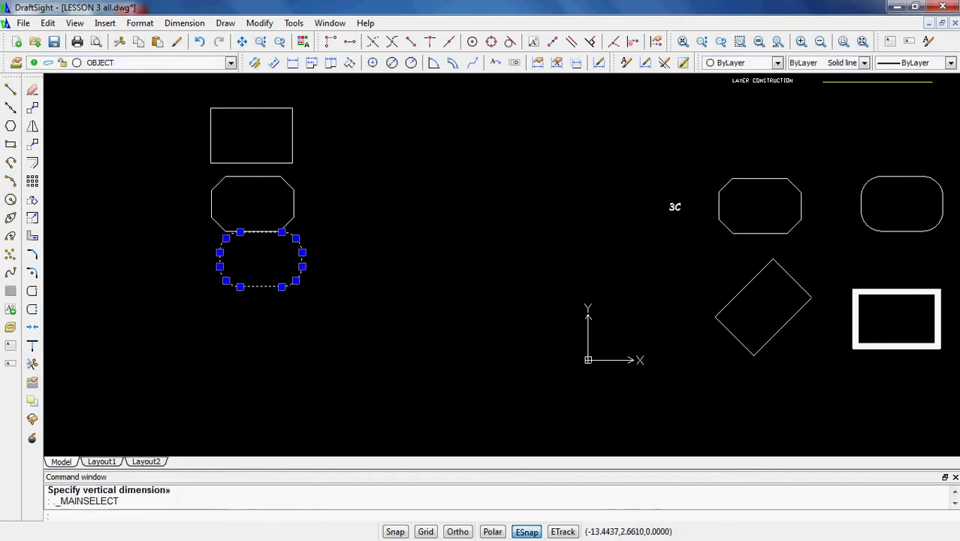
# Move the rounded rectangle by its top midpoint to sit directly beneath the chamfered rectangle
pyautogui.click(31, 200)
pyautogui.click(246, 265)
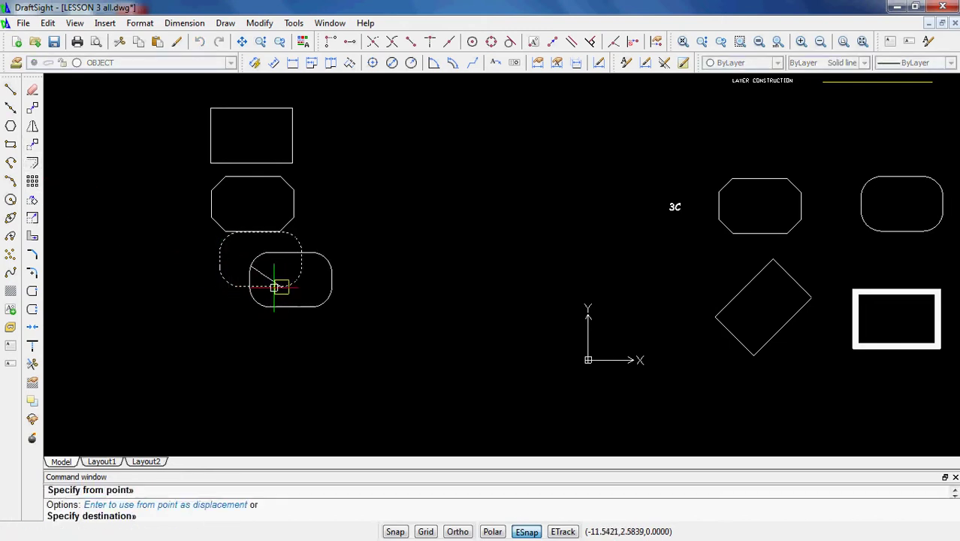
pyautogui.click(339, 211)
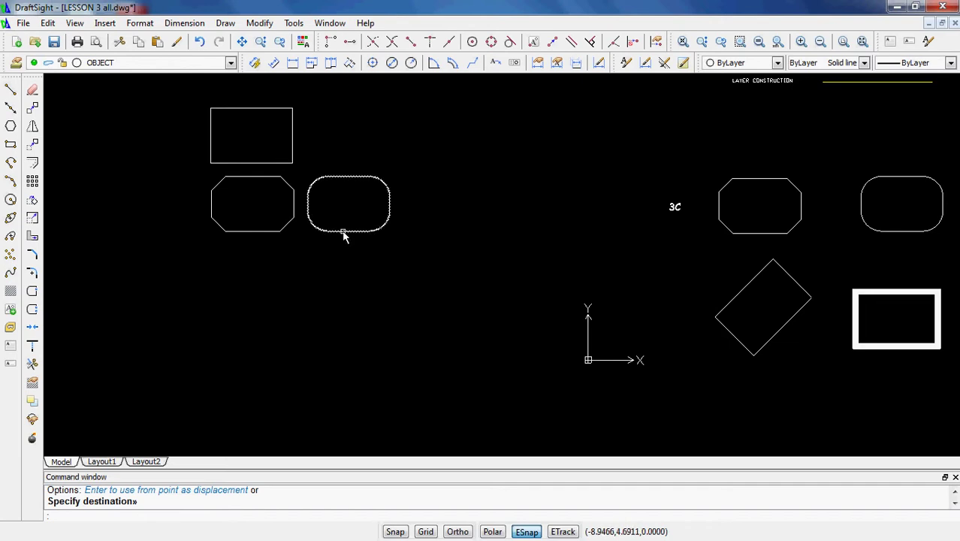
pyautogui.click(342, 231)
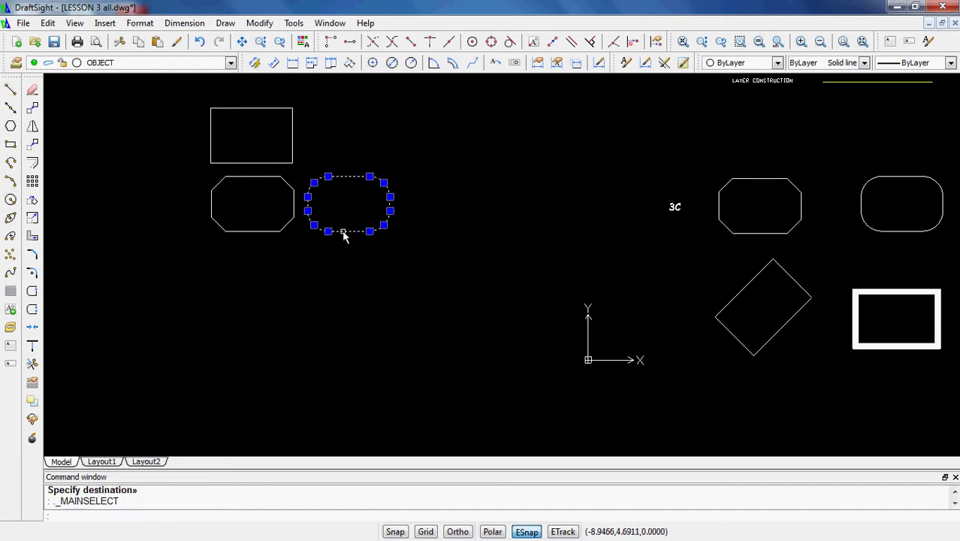
pyautogui.click(32, 144)
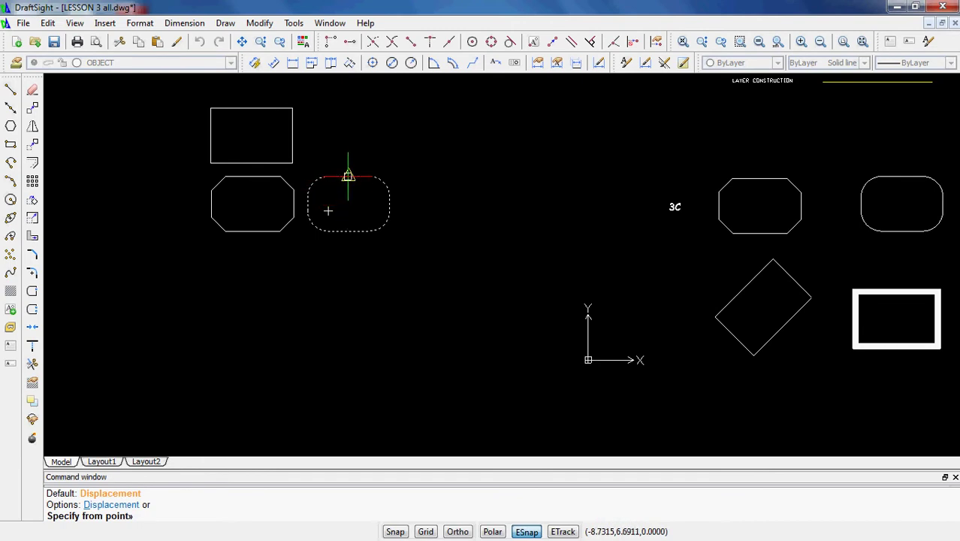
pyautogui.click(348, 176)
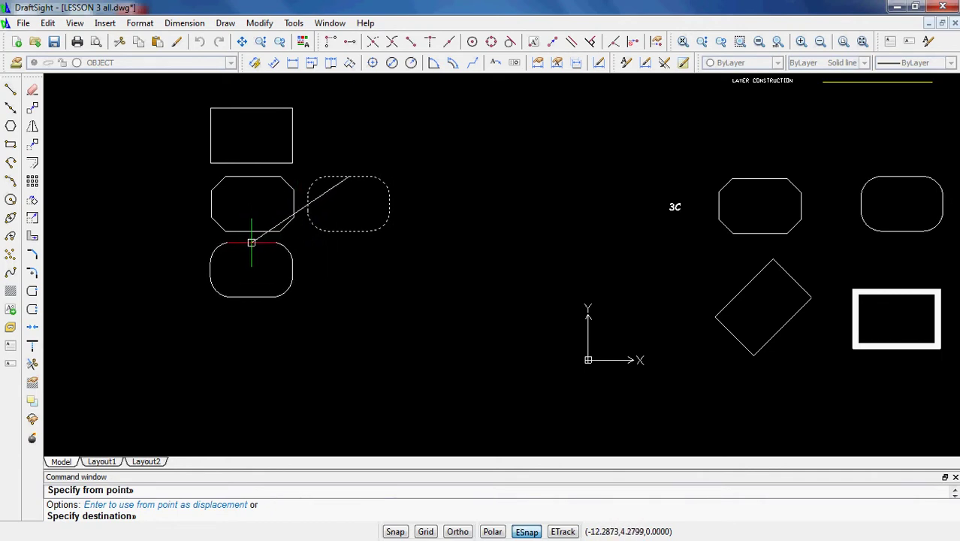
pyautogui.click(253, 248)
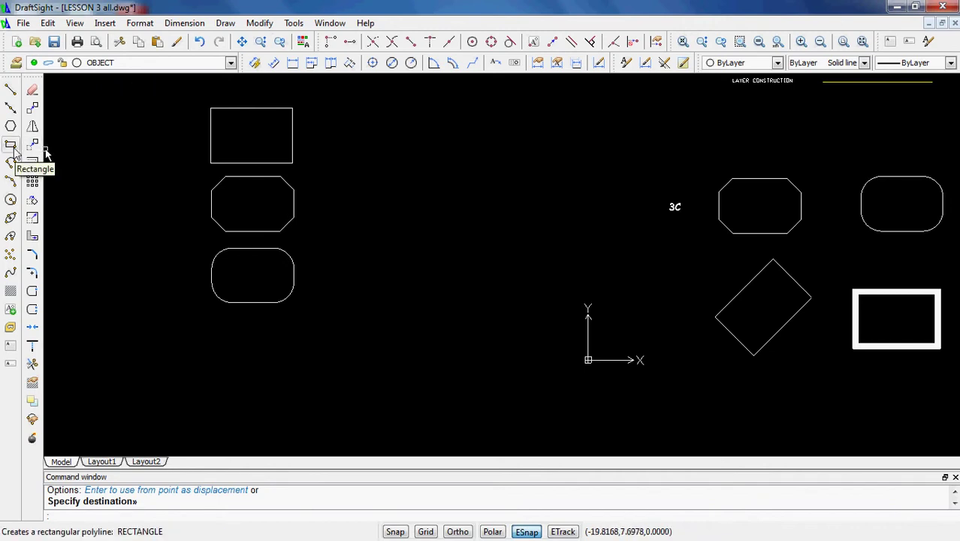
# Set the rectangle fillet radius back to 0, cancelling the rectangle attempts without drawing anything
pyautogui.click(10, 144)
pyautogui.click(247, 342)
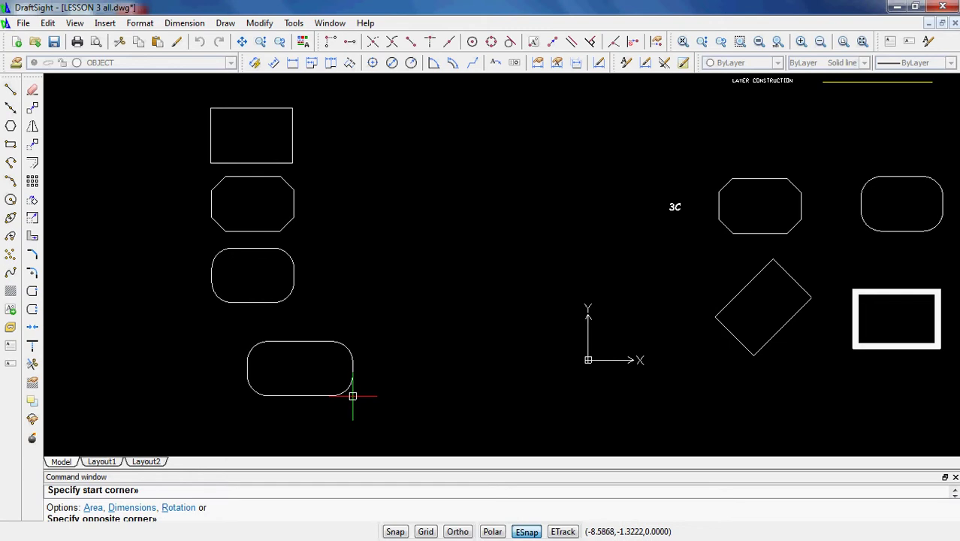
pyautogui.press('Escape')
pyautogui.press('Escape')
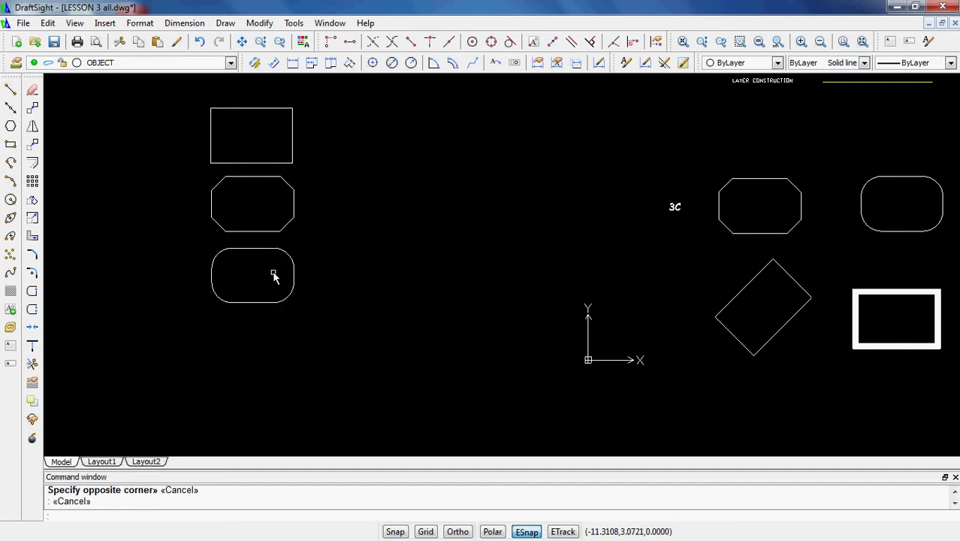
pyautogui.click(11, 143)
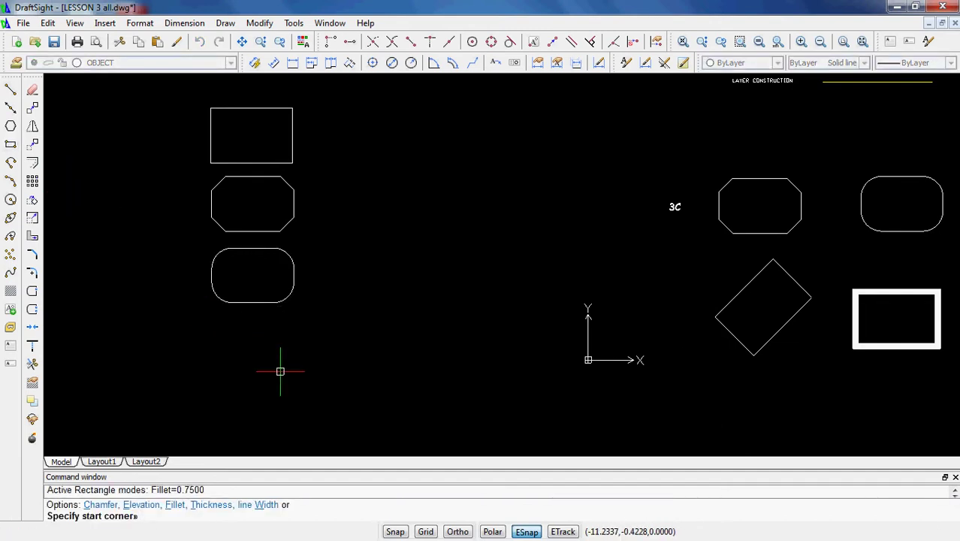
pyautogui.write('f')
pyautogui.press('Return')
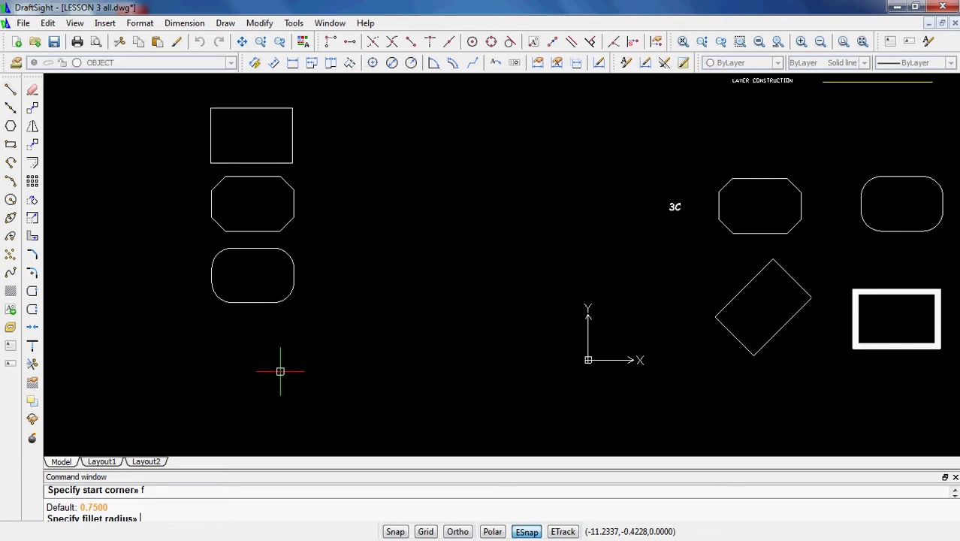
pyautogui.write('0')
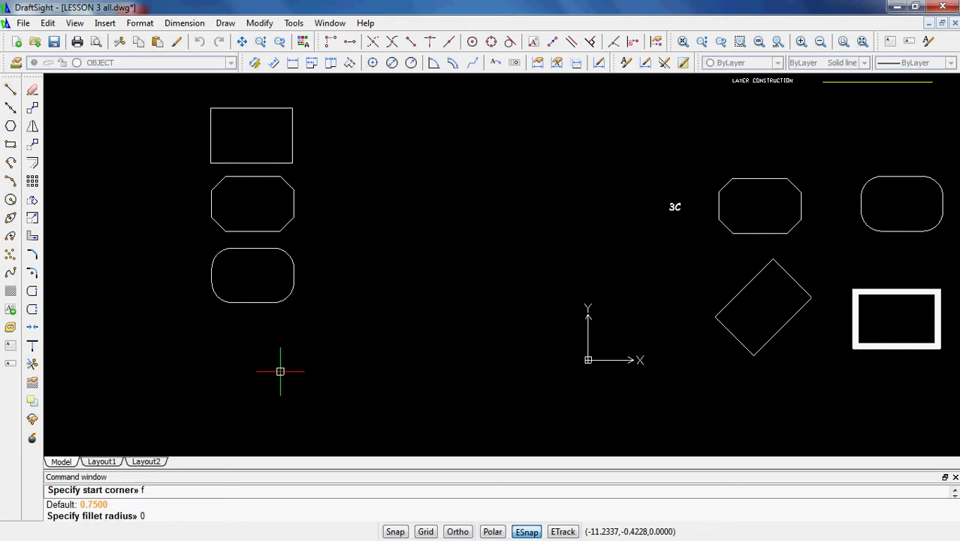
pyautogui.press('Return')
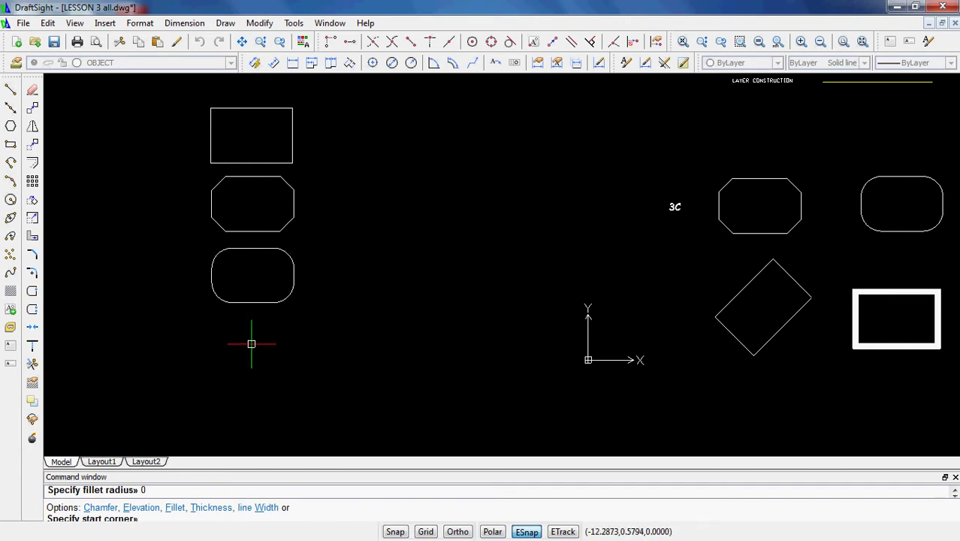
pyautogui.click(219, 327)
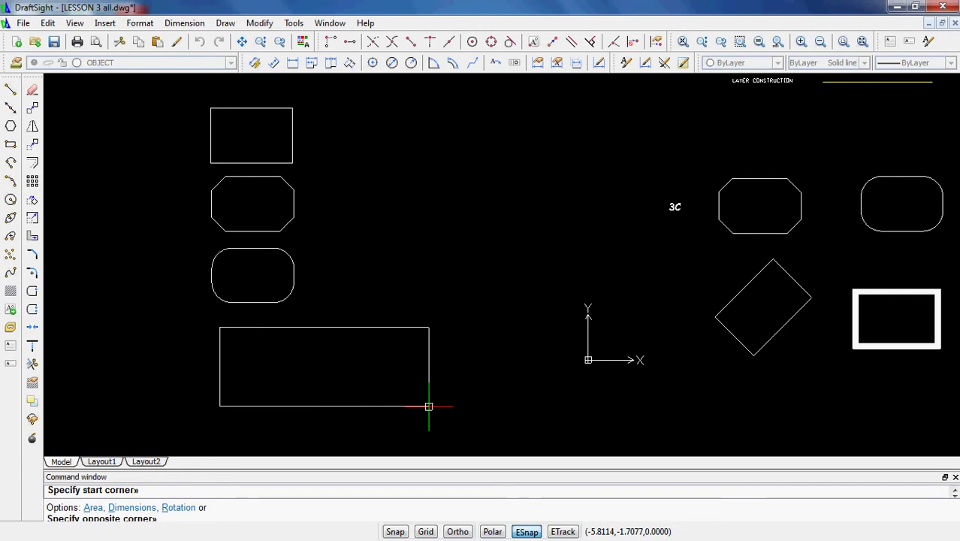
pyautogui.press('Escape')
pyautogui.press('Escape')
pyautogui.scroll(-2, 436, 355)
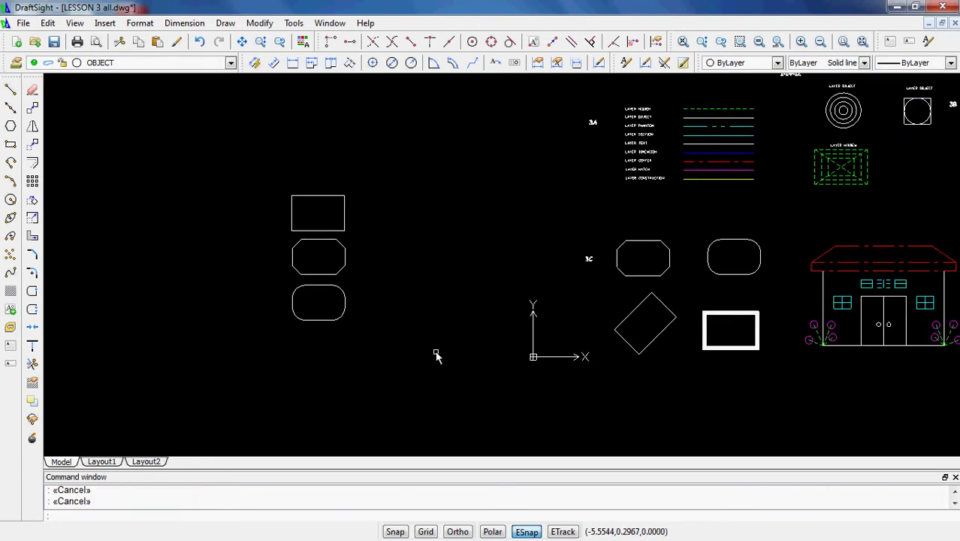
pyautogui.moveTo(525, 392); pyautogui.dragTo(306, 392, button='middle')
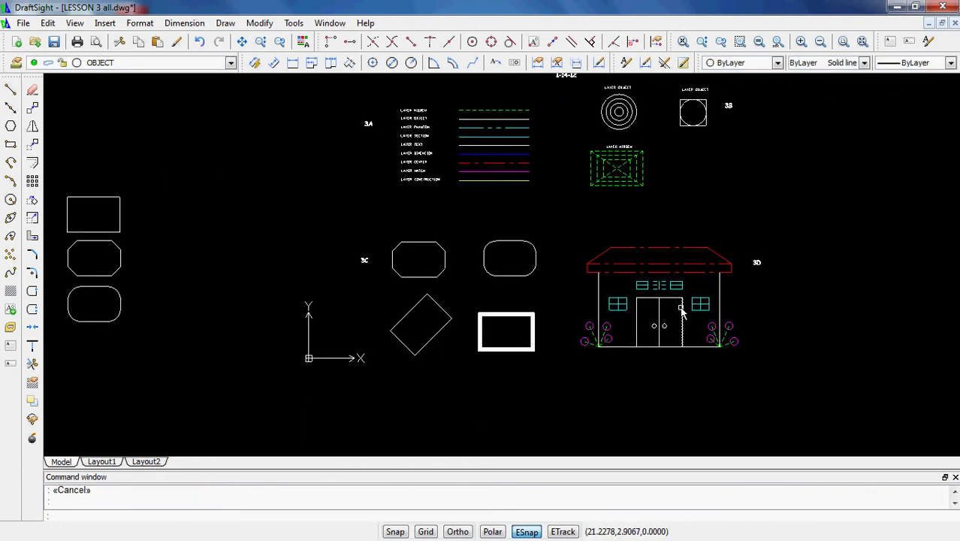
pyautogui.scroll(3, 681, 305)
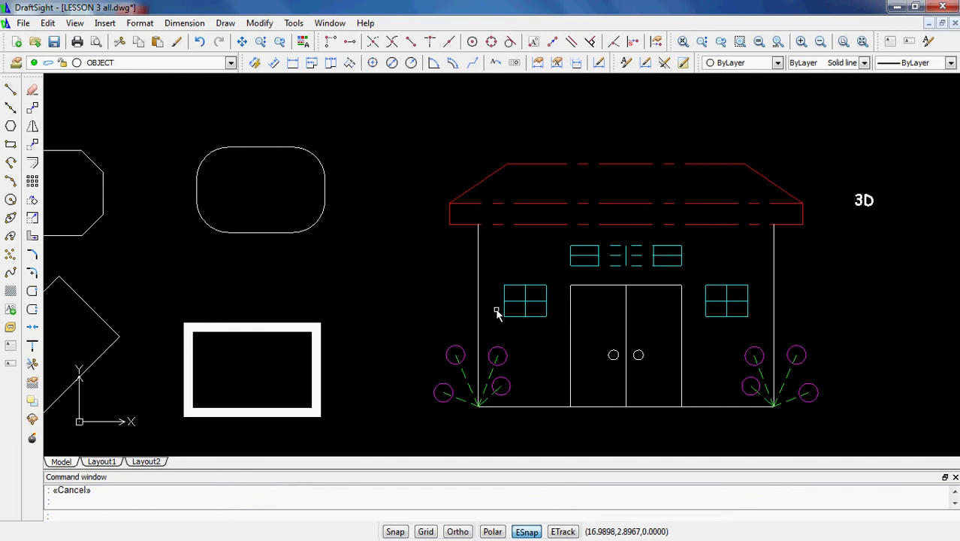
# Window-select and delete the plain, chamfered and rounded rectangles, then zoom to extents
pyautogui.middleClick(412, 286)
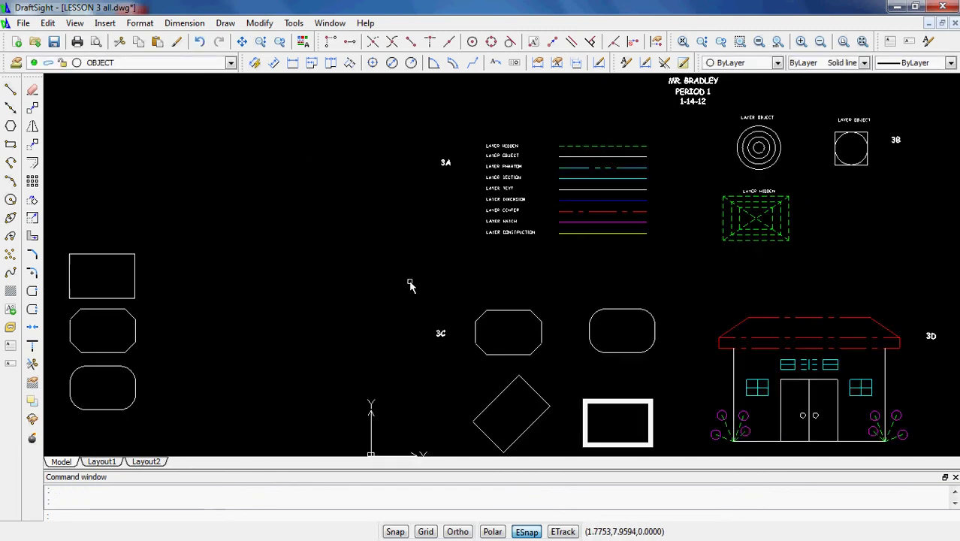
pyautogui.click(188, 412)
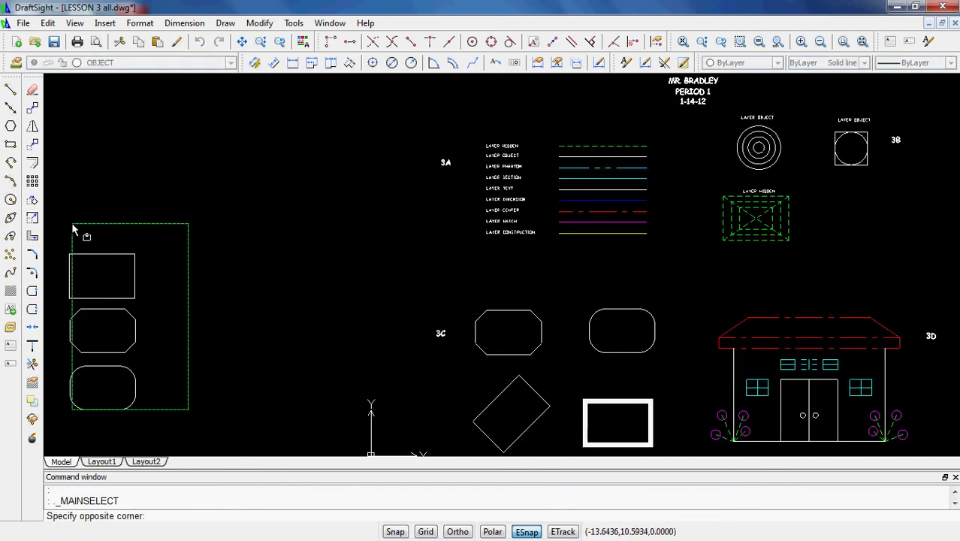
pyautogui.click(106, 246)
pyautogui.press('Delete')
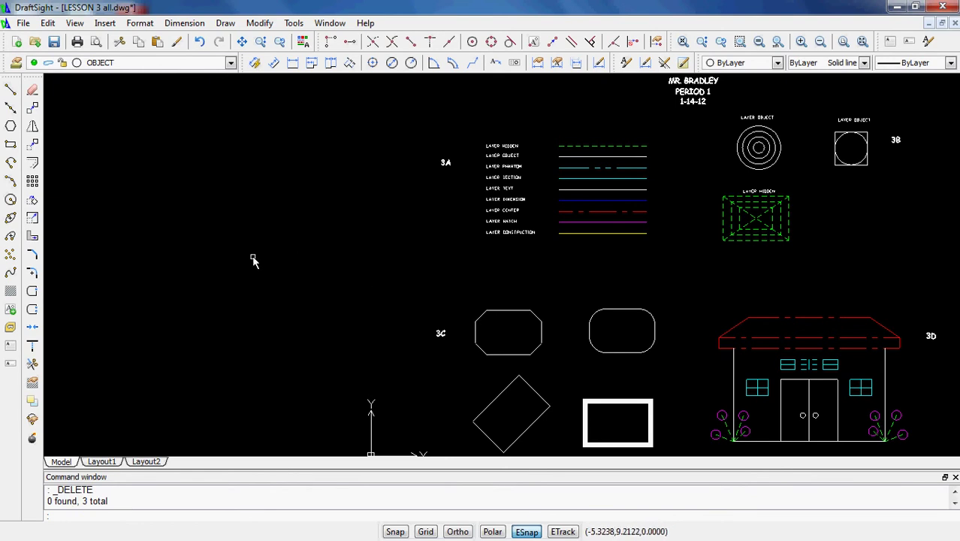
pyautogui.middleClick(252, 261)
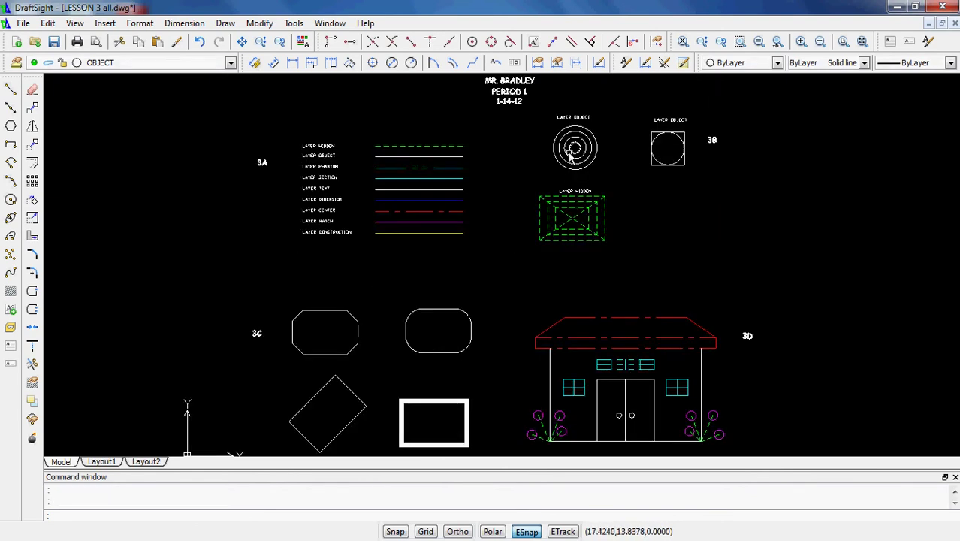